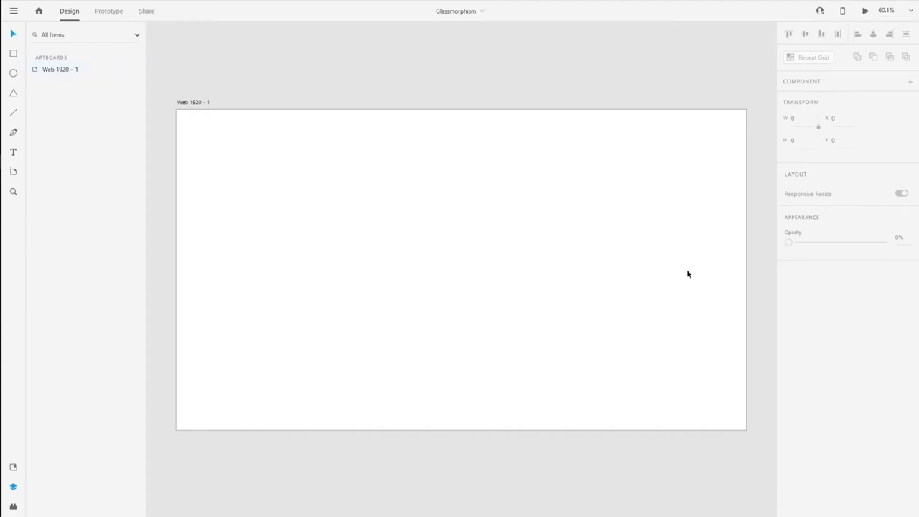
# Step: Delete the old artboard and add a new 1920 × 1080 Web 1920 artboard from the presets
pyautogui.click(186, 102)
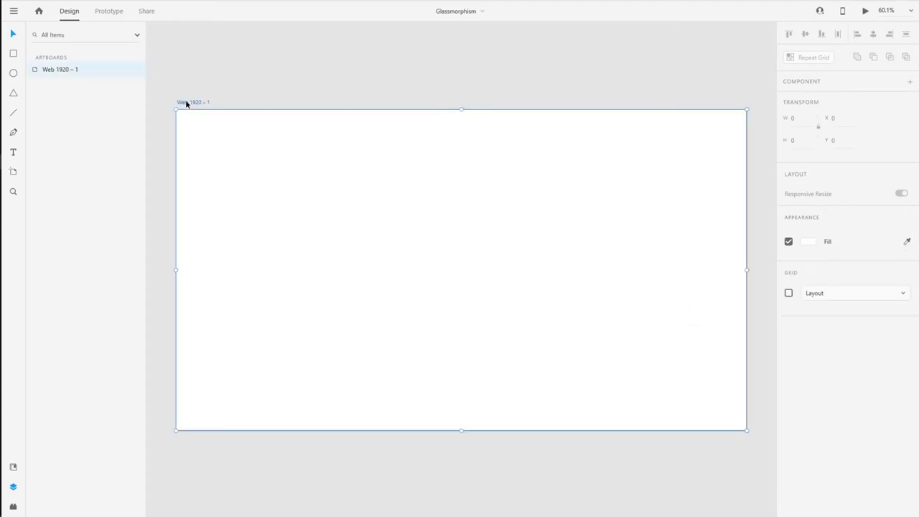
pyautogui.press('Delete')
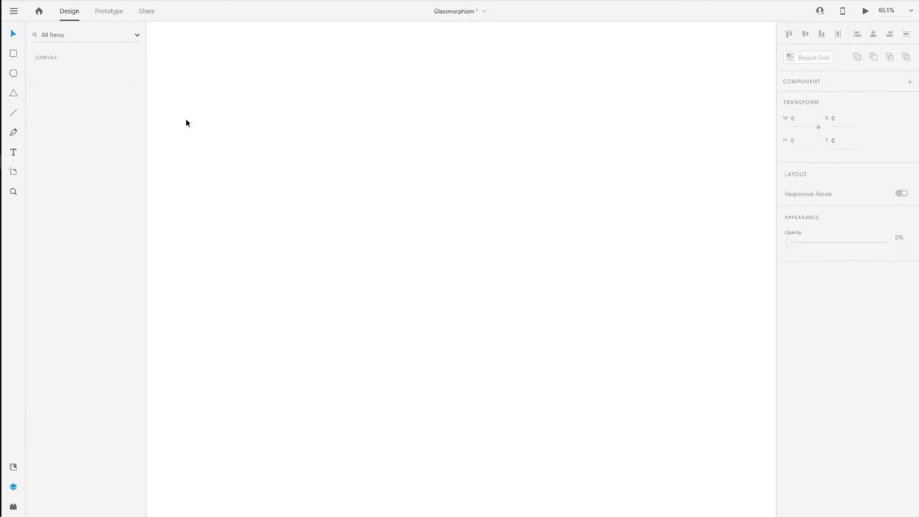
pyautogui.click(13, 175)
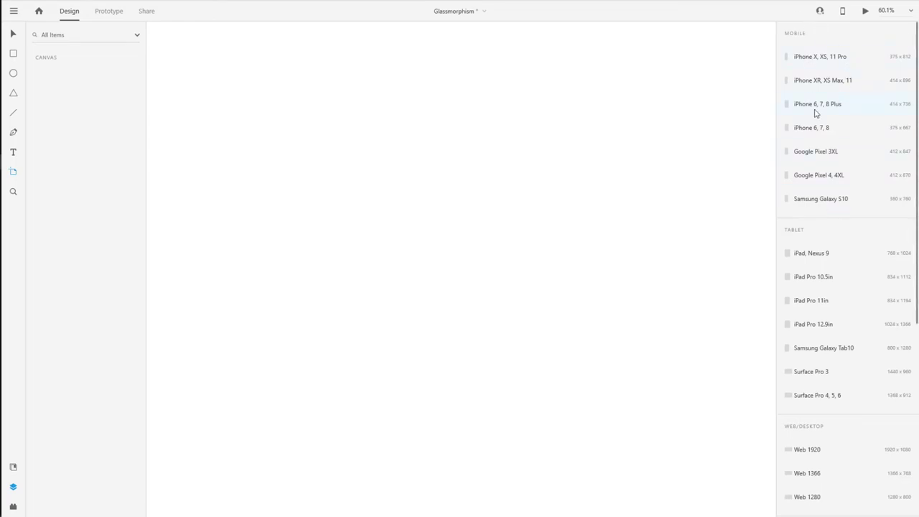
pyautogui.scroll(-5, 817, 198)
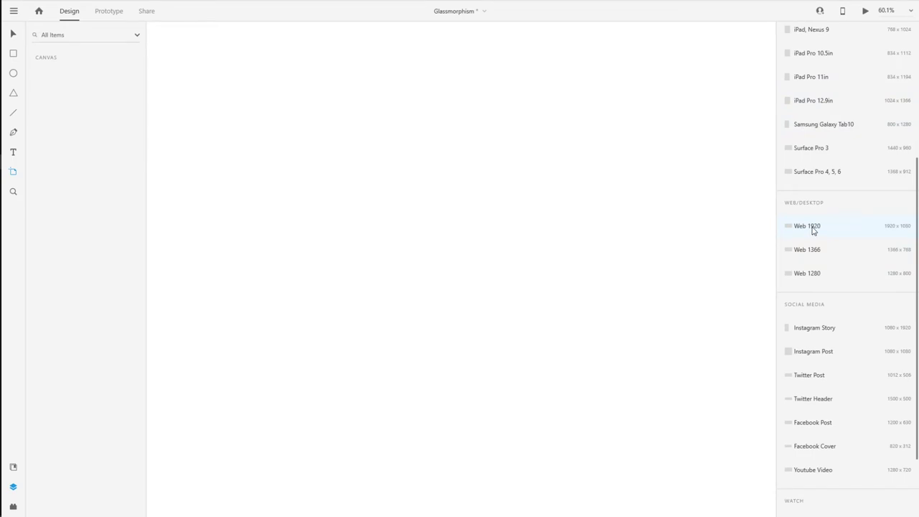
pyautogui.click(808, 227)
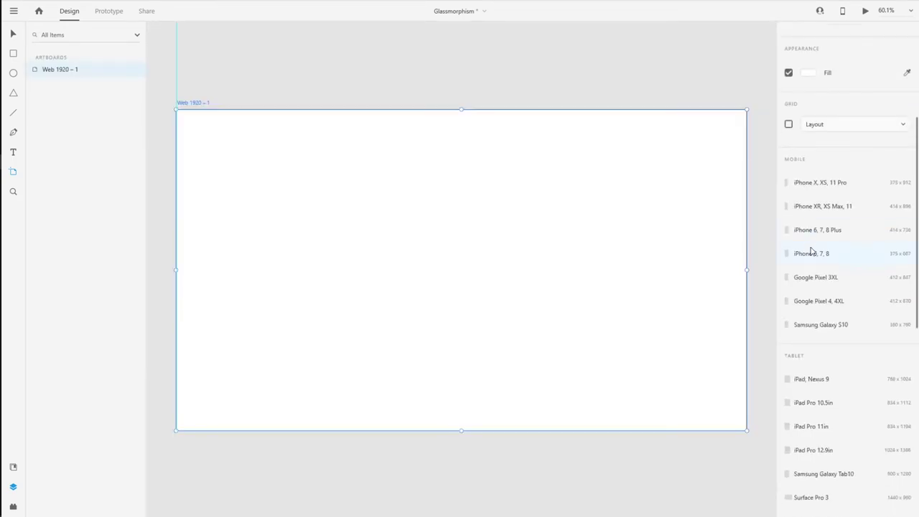
pyautogui.click(13, 33)
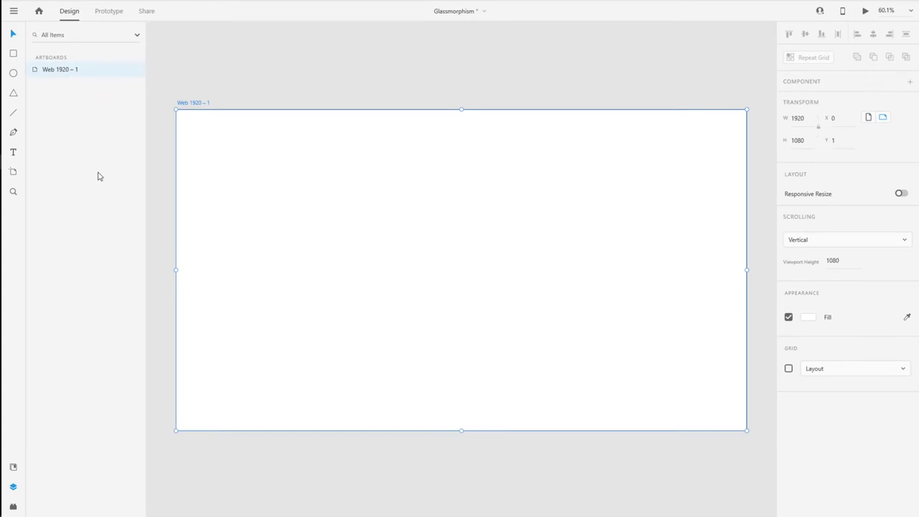
# Step: Place the colourful wallpaper component on the artboard and draw a rectangle over its middle
pyautogui.click(13, 467)
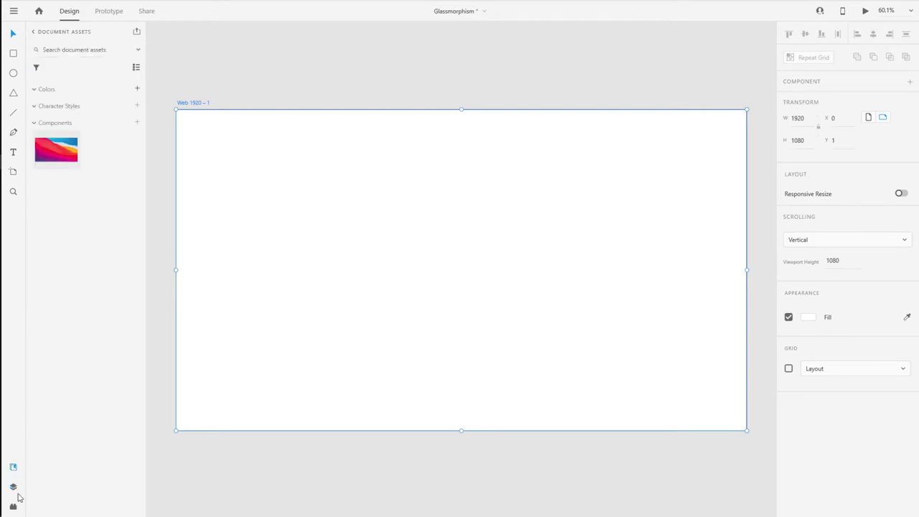
pyautogui.moveTo(48, 151); pyautogui.dragTo(358, 190)
pyautogui.press('r')
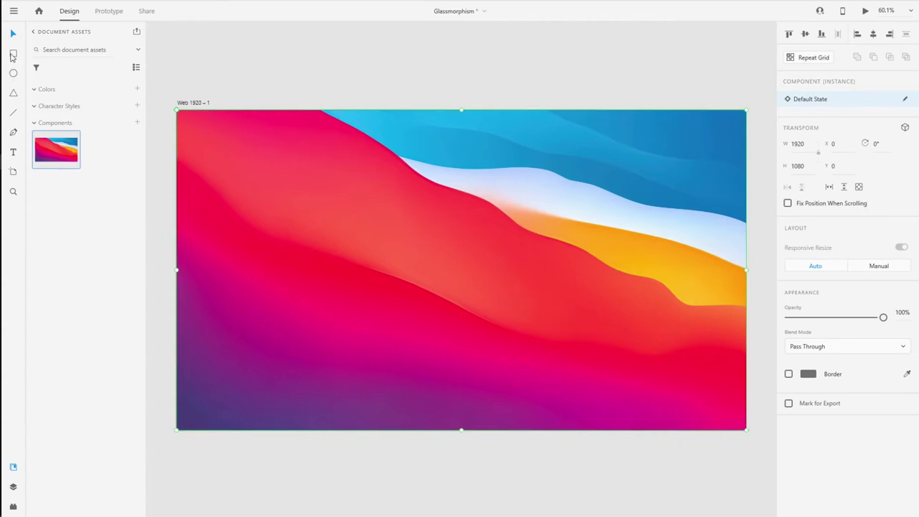
pyautogui.moveTo(302, 198)
pyautogui.mouseDown()
pyautogui.moveTo(575, 315)
pyautogui.moveTo(658, 363)
pyautogui.moveTo(631, 353)
pyautogui.mouseUp()
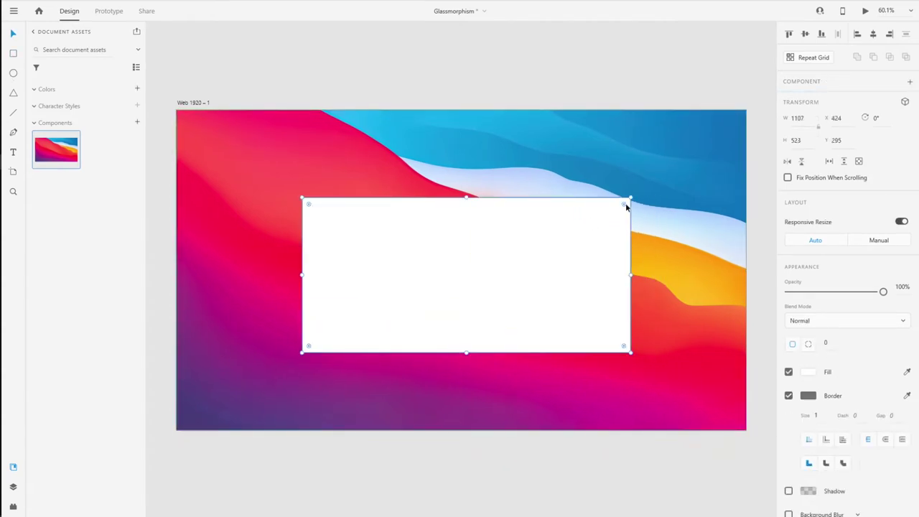
# Step: Give the white card a 65 corner radius, centre it on the artboard, and open its fill
pyautogui.moveTo(624, 205); pyautogui.dragTo(609, 219)
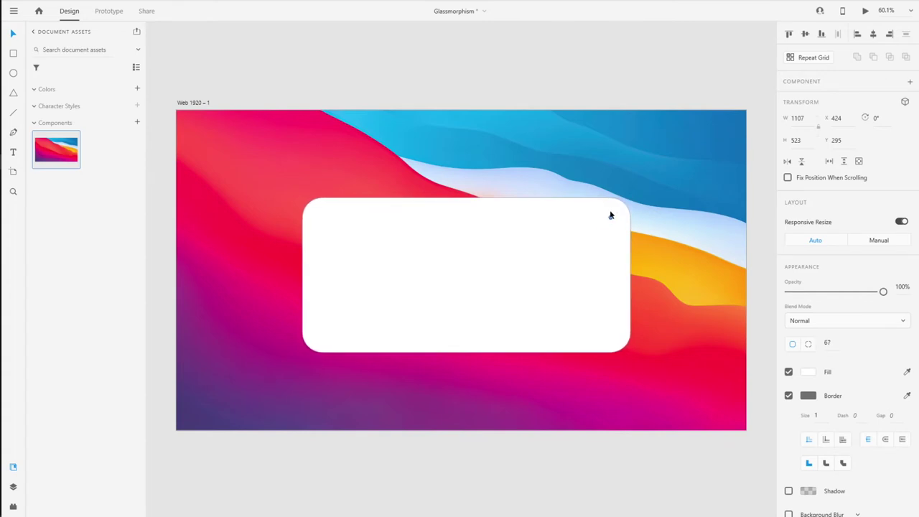
pyautogui.click(830, 344)
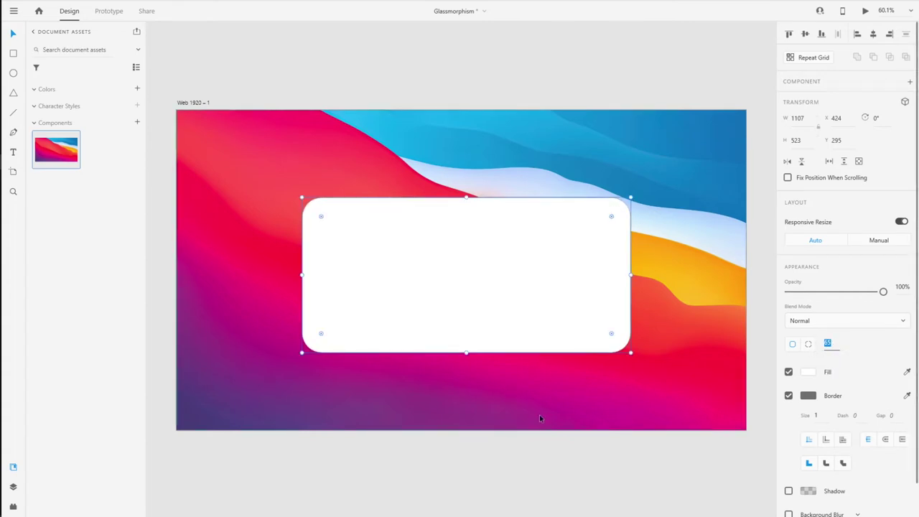
pyautogui.click(496, 309)
pyautogui.moveTo(488, 289); pyautogui.dragTo(484, 286)
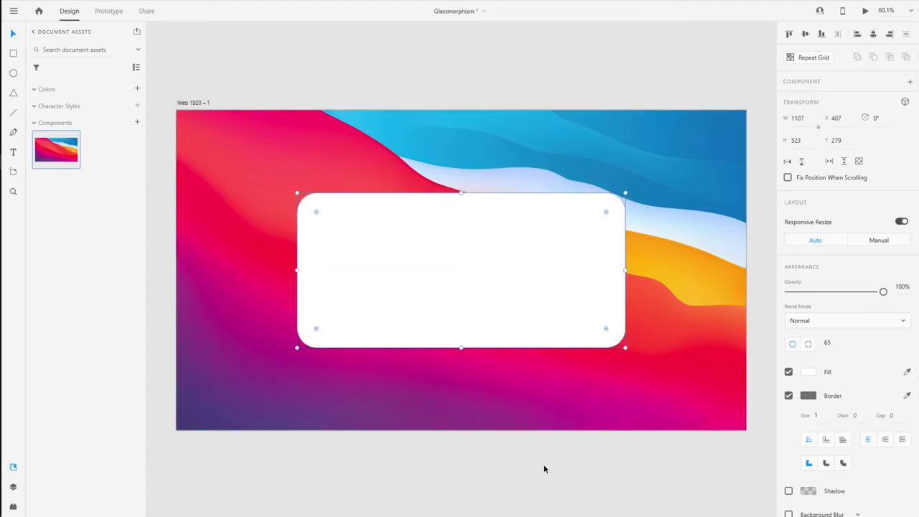
pyautogui.scroll(-1, 805, 453)
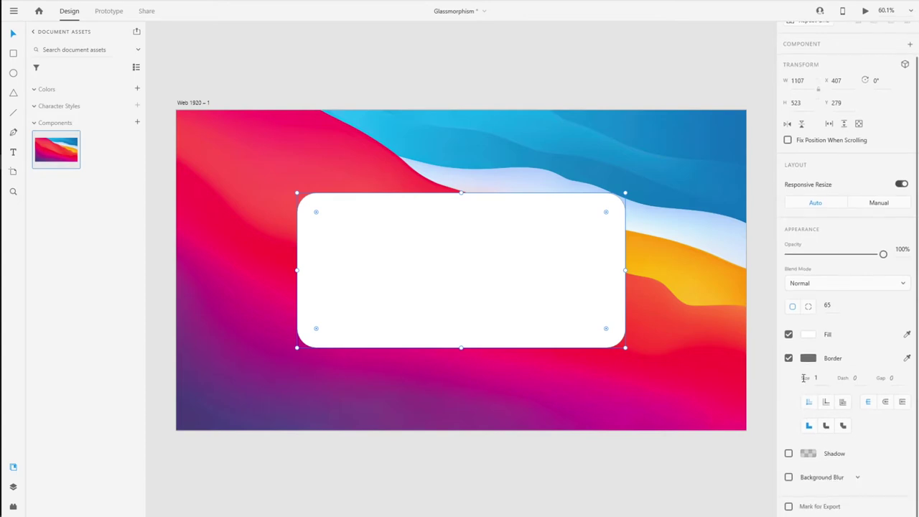
pyautogui.click(808, 335)
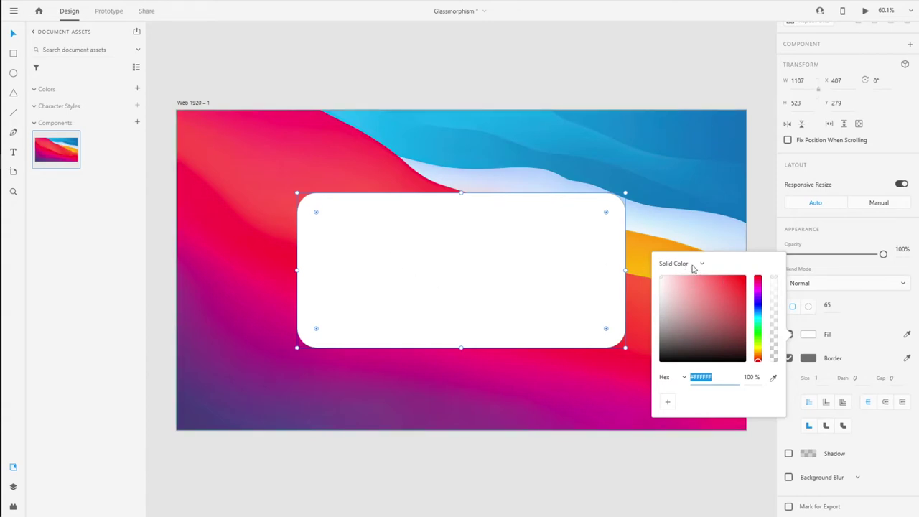
# Step: Switch the card's fill to a linear gradient running from top-left to lower-right
pyautogui.click(808, 336)
pyautogui.click(808, 336)
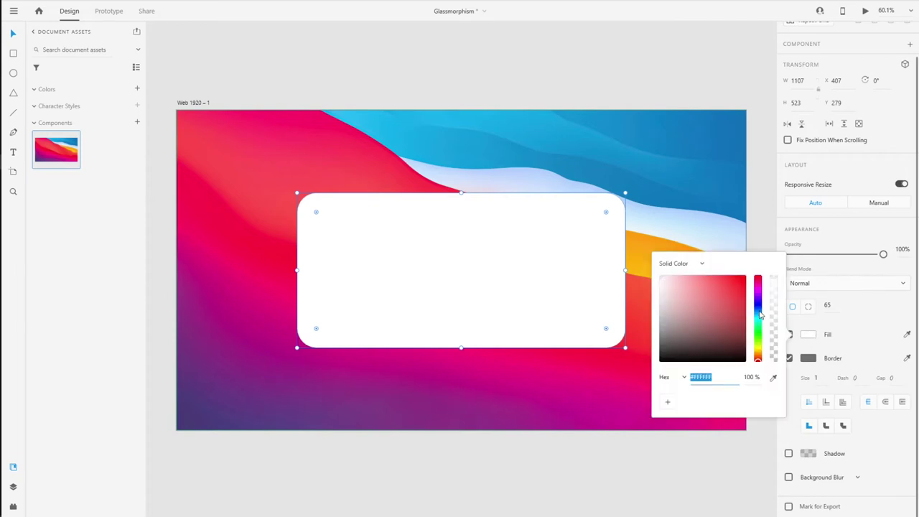
pyautogui.click(679, 265)
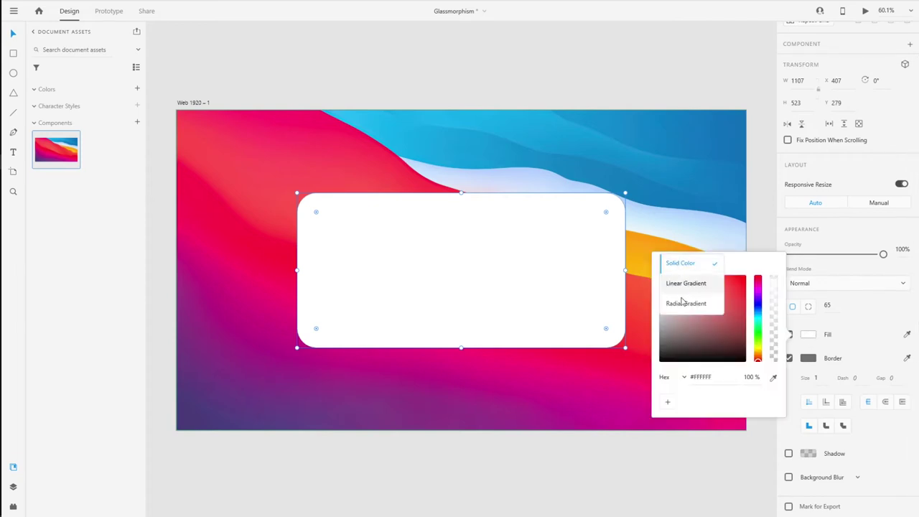
pyautogui.click(684, 285)
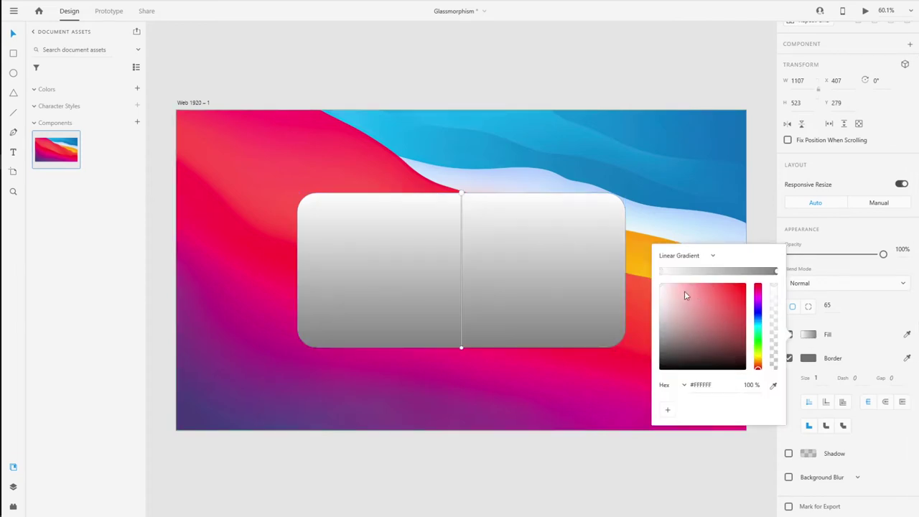
pyautogui.moveTo(461, 194); pyautogui.dragTo(350, 196)
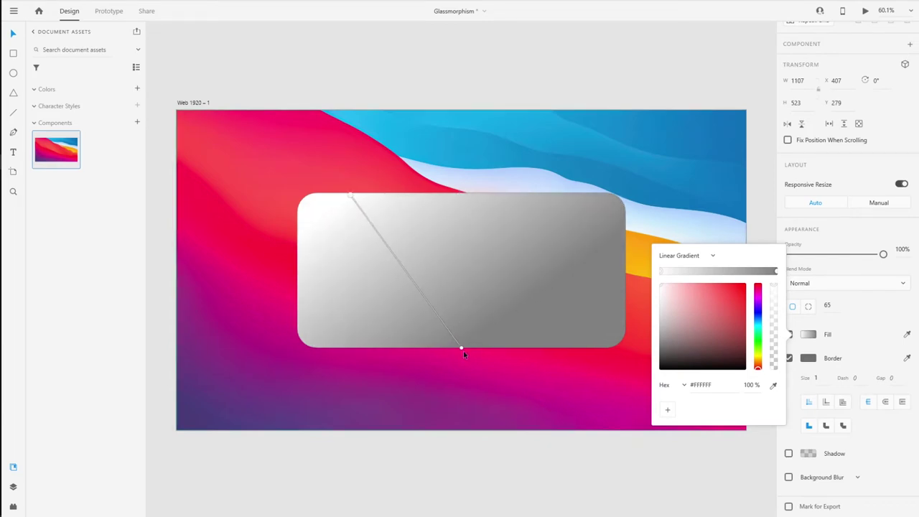
pyautogui.moveTo(461, 348); pyautogui.dragTo(603, 341)
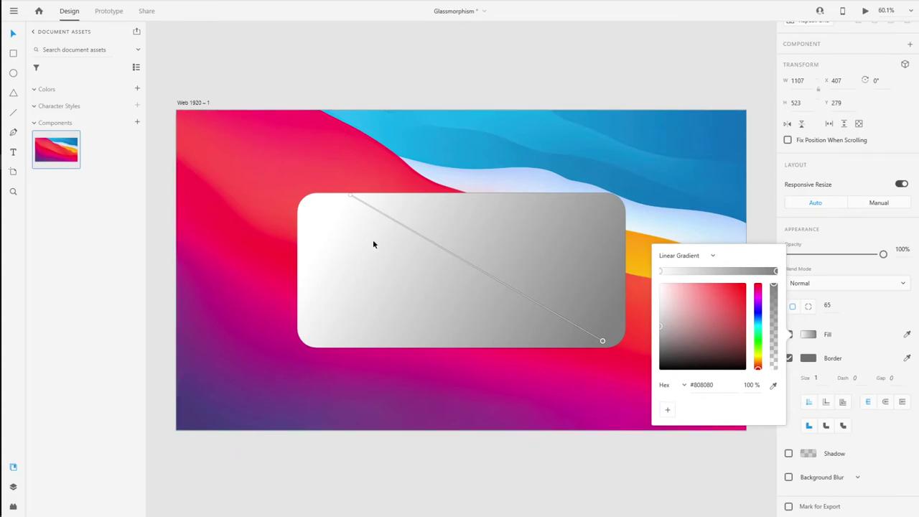
# Step: Make the gradient end white at about 6% alpha and the start about half opacity
pyautogui.moveTo(704, 287); pyautogui.dragTo(584, 240)
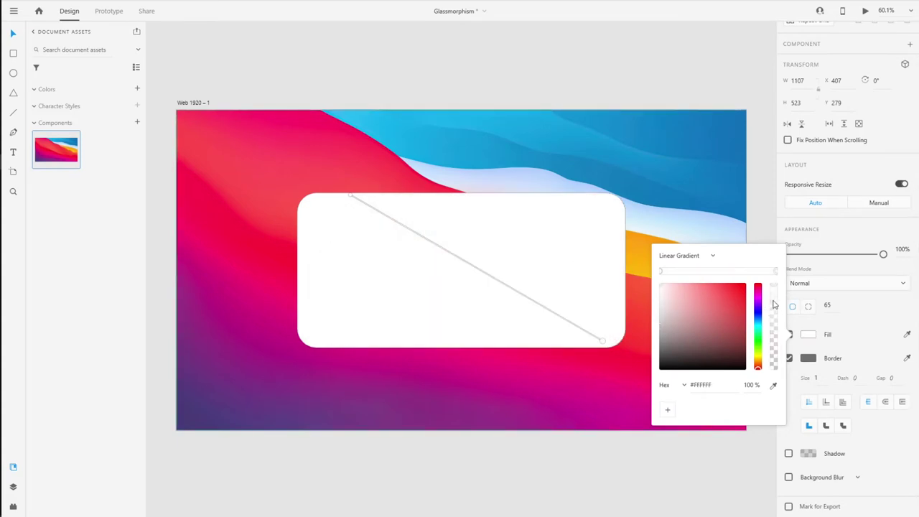
pyautogui.moveTo(603, 344)
pyautogui.mouseDown()
pyautogui.moveTo(589, 321)
pyautogui.moveTo(606, 340)
pyautogui.mouseUp()
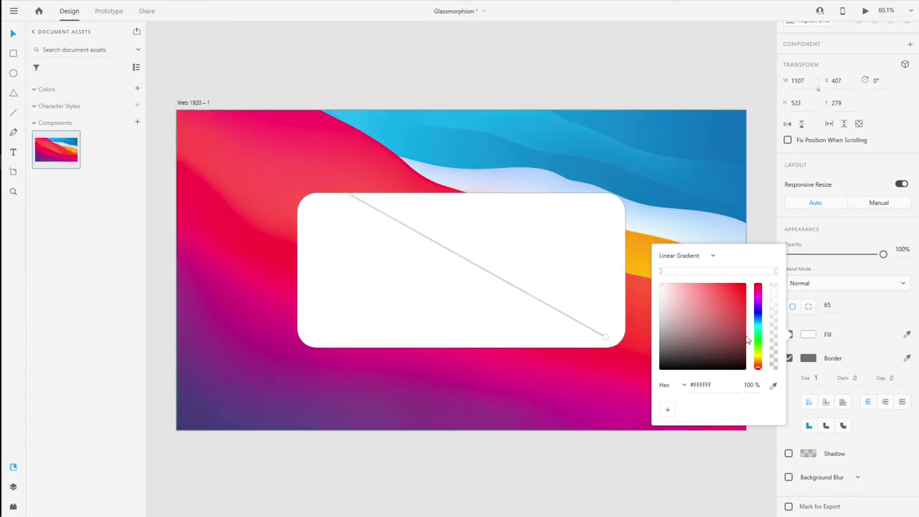
pyautogui.moveTo(775, 328); pyautogui.dragTo(782, 367)
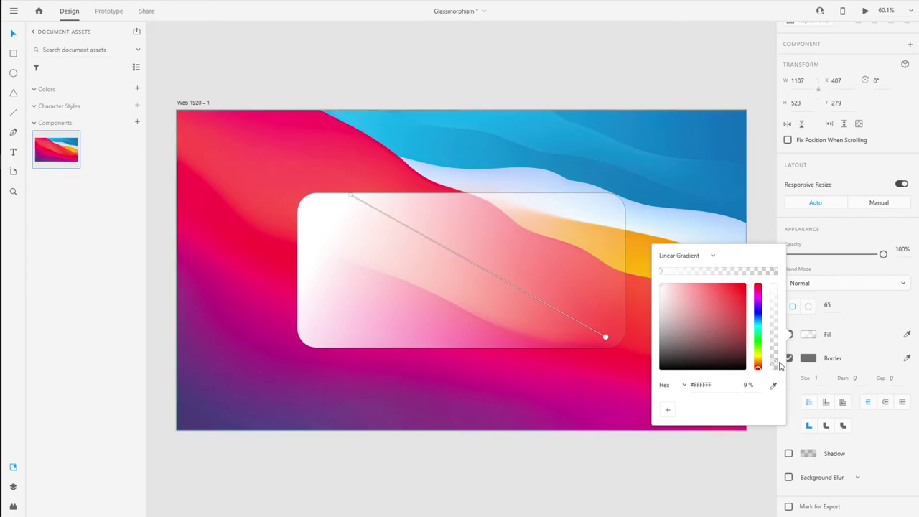
pyautogui.moveTo(782, 367); pyautogui.dragTo(781, 368)
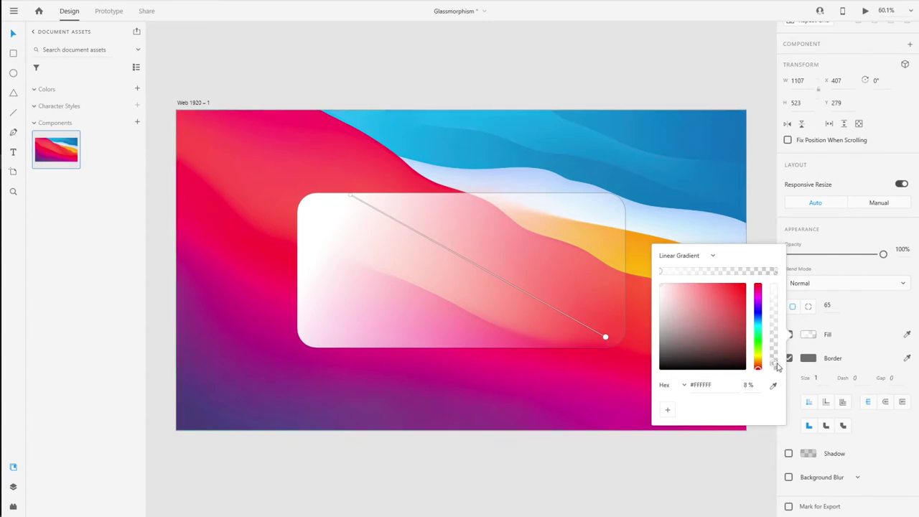
pyautogui.moveTo(773, 365); pyautogui.dragTo(779, 370)
pyautogui.moveTo(350, 196); pyautogui.dragTo(323, 203)
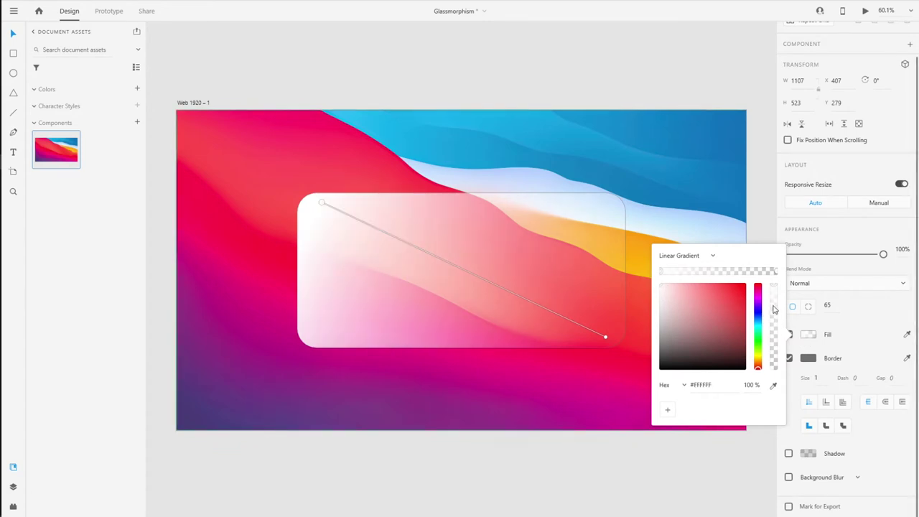
pyautogui.moveTo(775, 300); pyautogui.dragTo(782, 330)
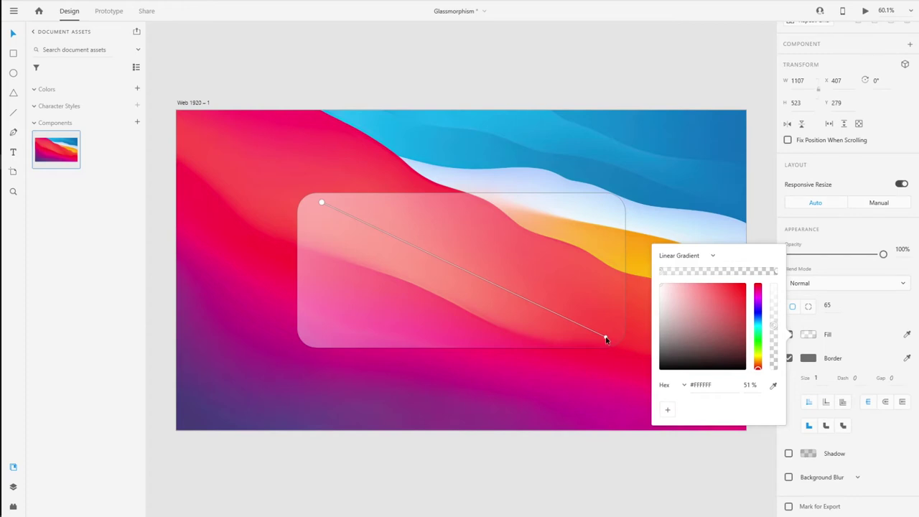
# Step: Re-angle the white gradient to rise from the card's lower-left to upper-right, lower end at 5%
pyautogui.moveTo(606, 339); pyautogui.dragTo(522, 208)
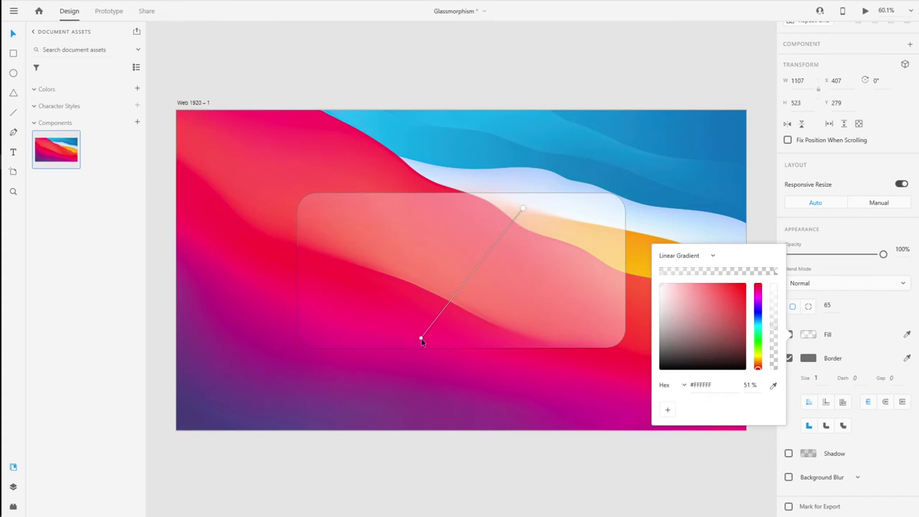
pyautogui.moveTo(422, 339); pyautogui.dragTo(375, 337)
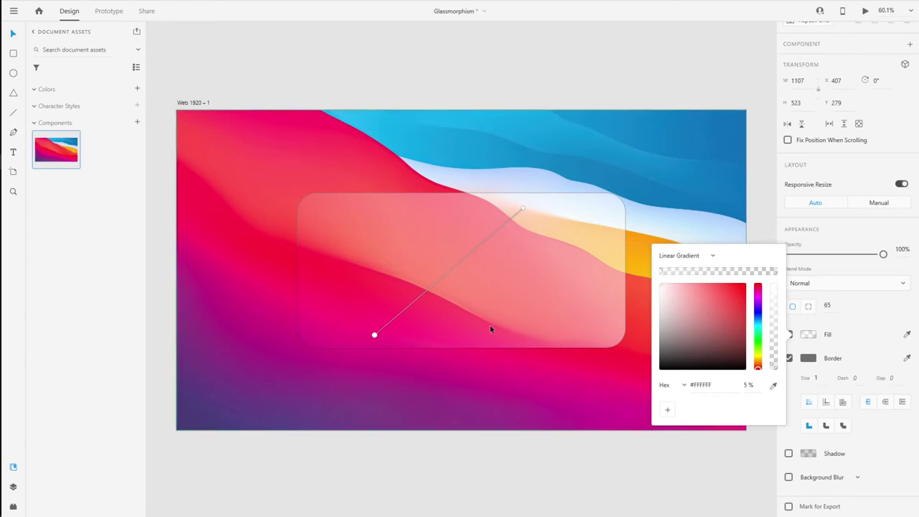
pyautogui.click(809, 360)
pyautogui.click(809, 361)
# Step: Make the card's 1-px border white #FFFFFF at 30% opacity
pyautogui.click(809, 360)
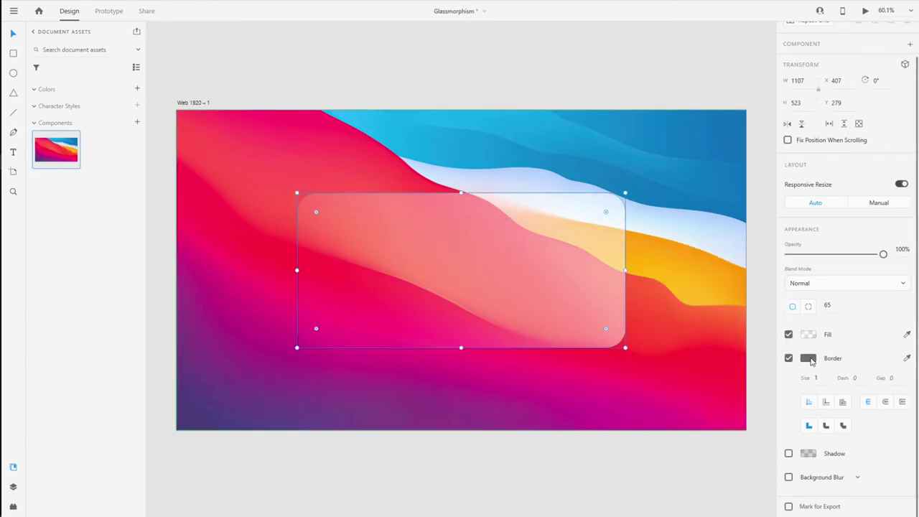
pyautogui.click(809, 361)
pyautogui.click(661, 293)
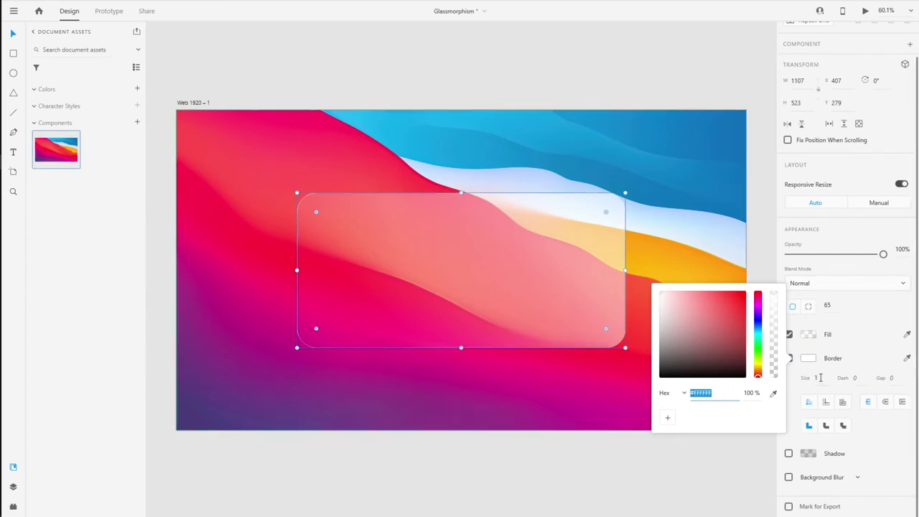
pyautogui.moveTo(774, 296); pyautogui.dragTo(789, 356)
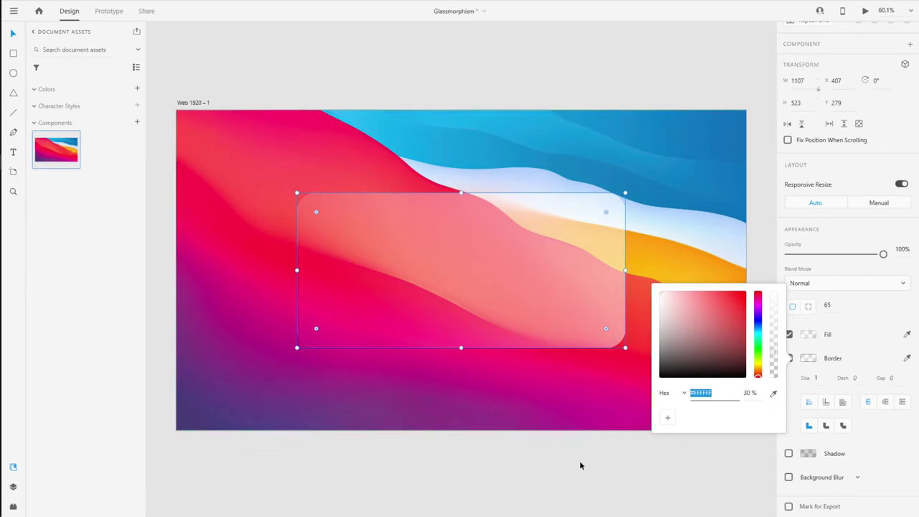
pyautogui.click(589, 482)
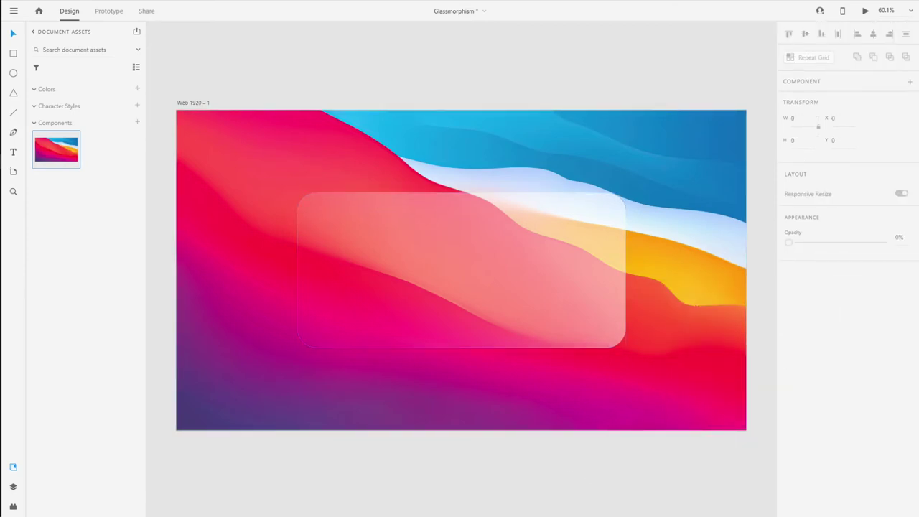
# Step: Apply Background Blur to the glass card: amount 50, brightness -1, opacity 8%
pyautogui.click(381, 266)
pyautogui.scroll(-1, 862, 421)
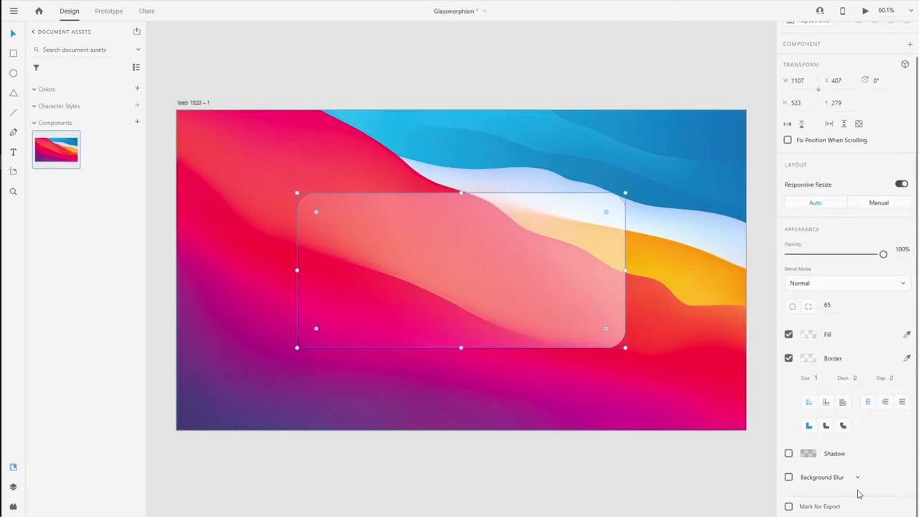
pyautogui.click(788, 478)
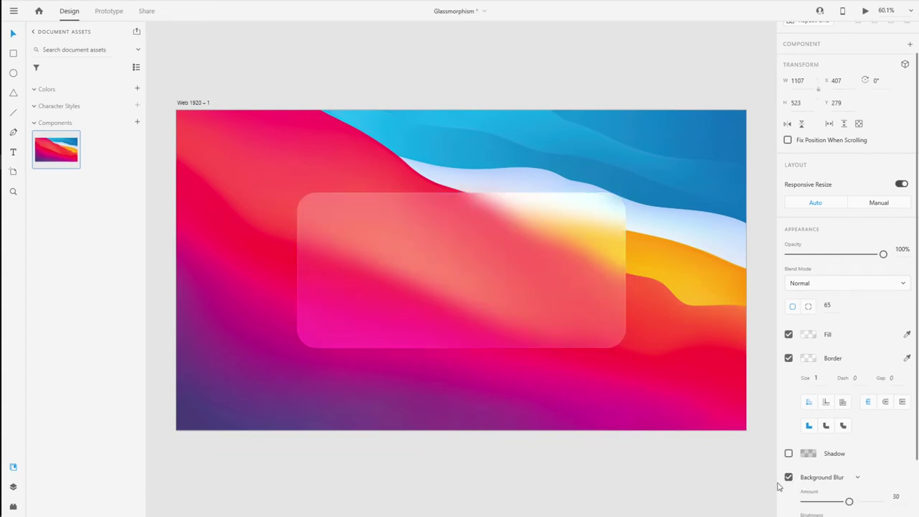
pyautogui.scroll(-1, 875, 428)
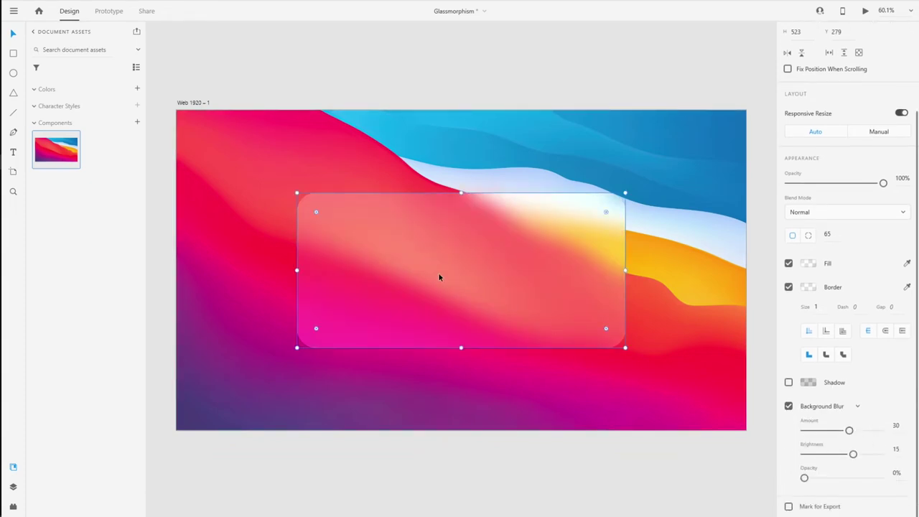
pyautogui.click(857, 407)
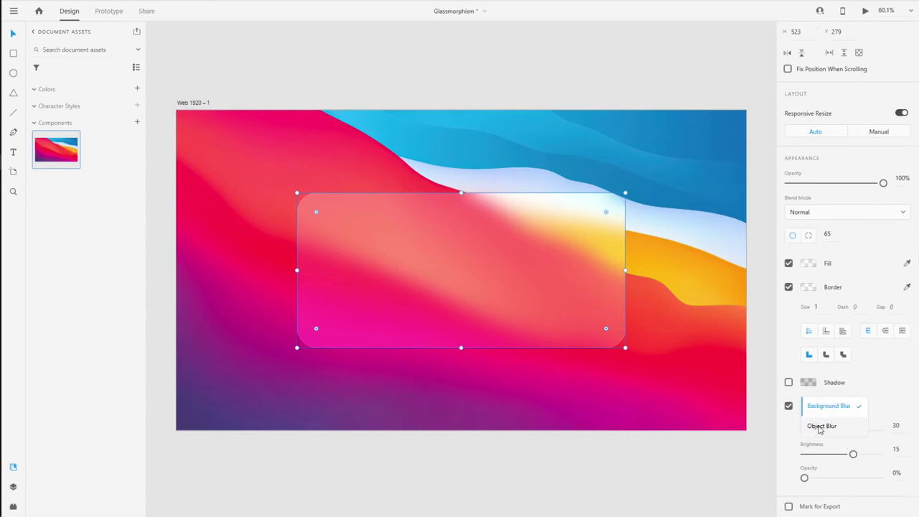
pyautogui.click(823, 407)
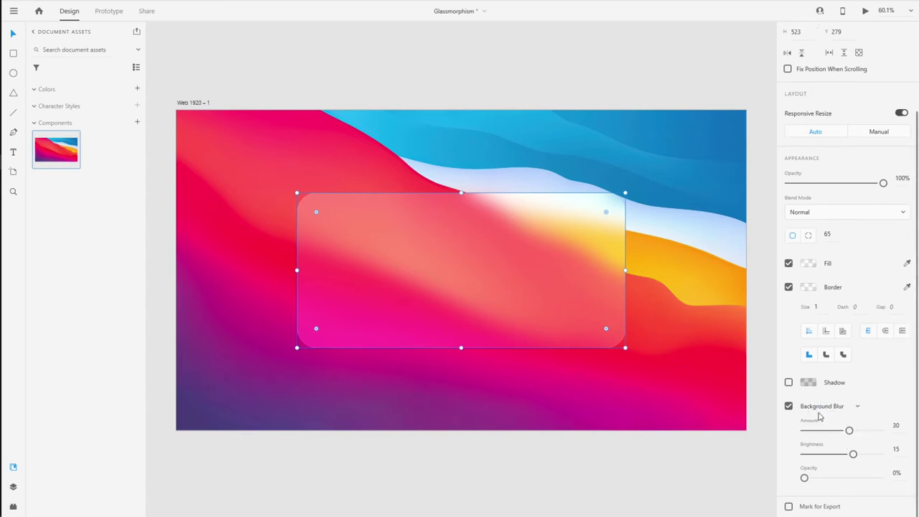
pyautogui.moveTo(850, 431); pyautogui.dragTo(824, 434)
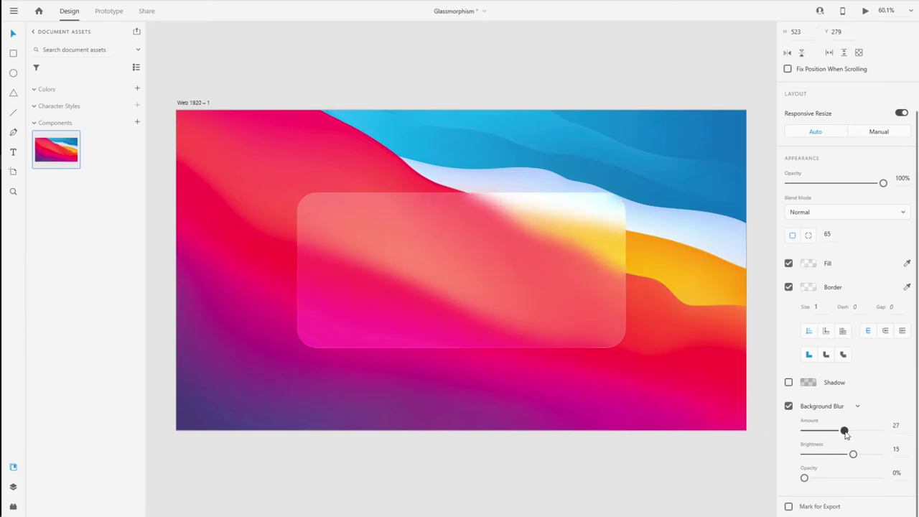
pyautogui.moveTo(845, 433); pyautogui.dragTo(811, 479)
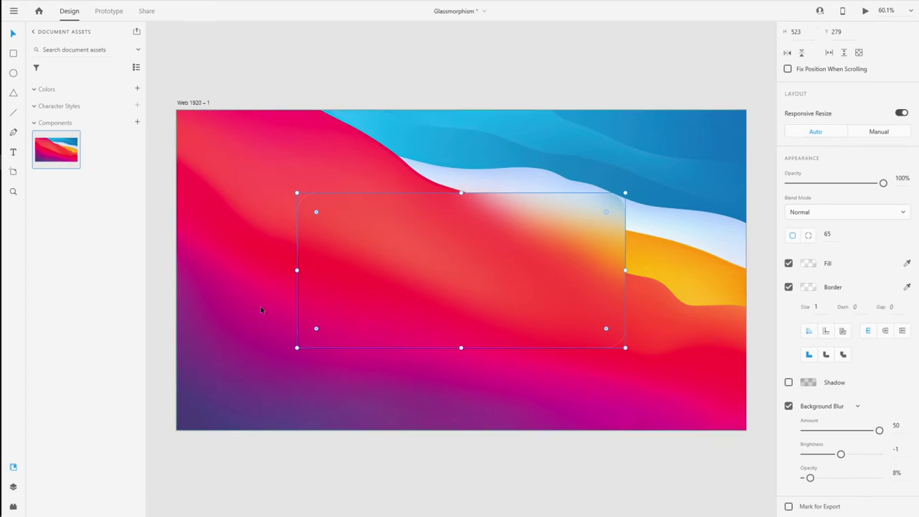
# Step: Draw a circle and send it behind the card's lower-left corner
pyautogui.press('e')
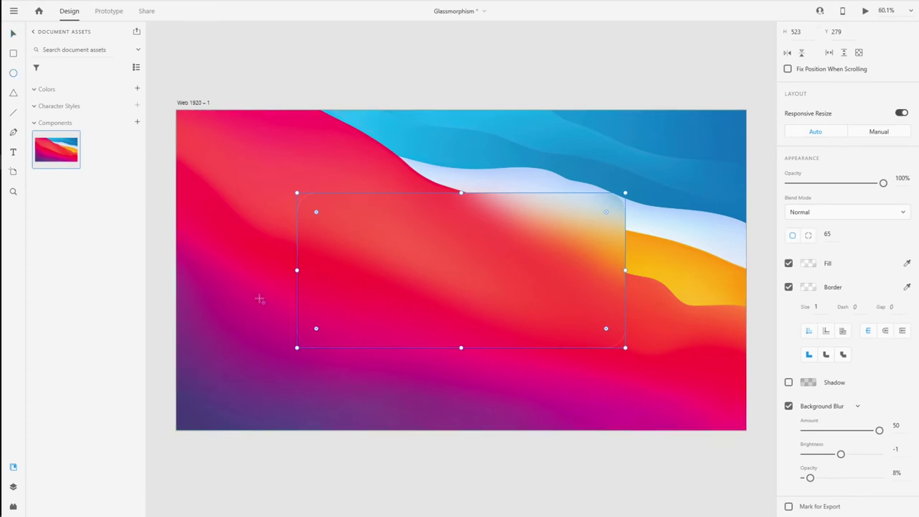
pyautogui.moveTo(258, 308)
pyautogui.mouseDown()
pyautogui.moveTo(359, 390)
pyautogui.moveTo(372, 421)
pyautogui.mouseUp()
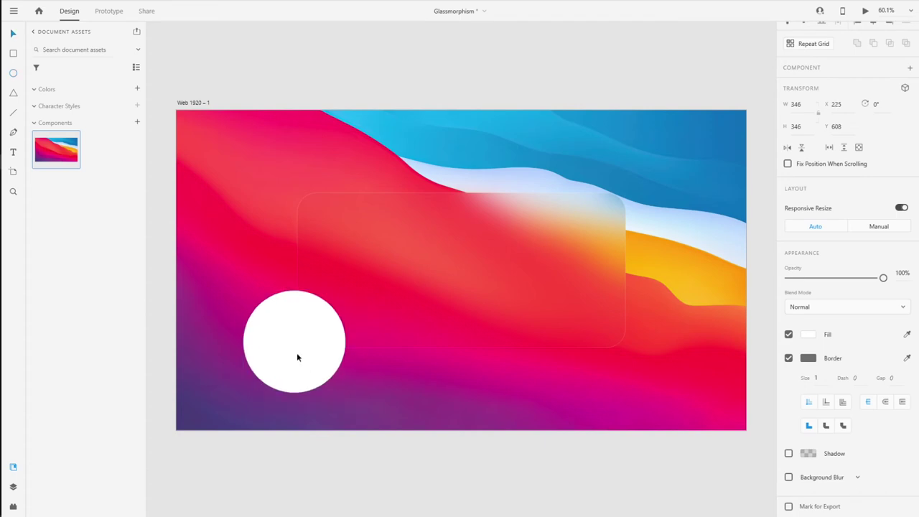
pyautogui.moveTo(298, 354); pyautogui.dragTo(301, 357)
pyautogui.rightClick(301, 357)
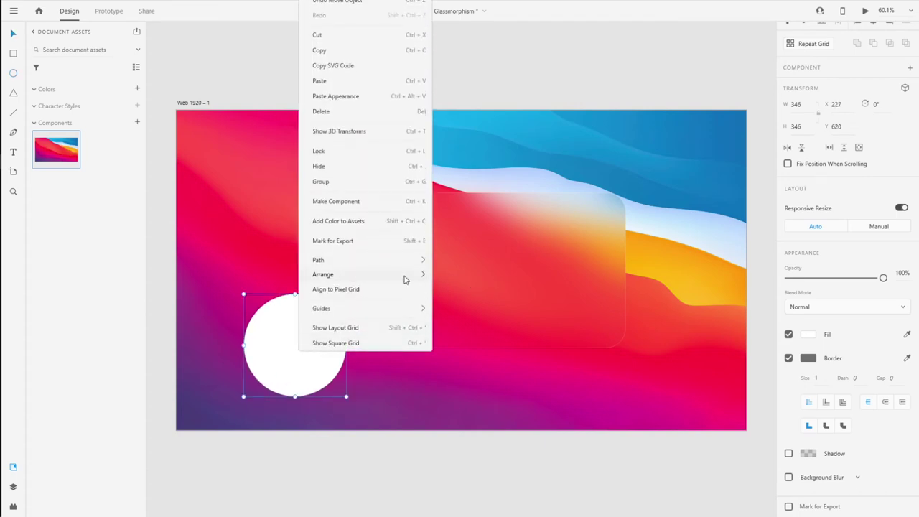
pyautogui.moveTo(410, 280)
pyautogui.click(460, 306)
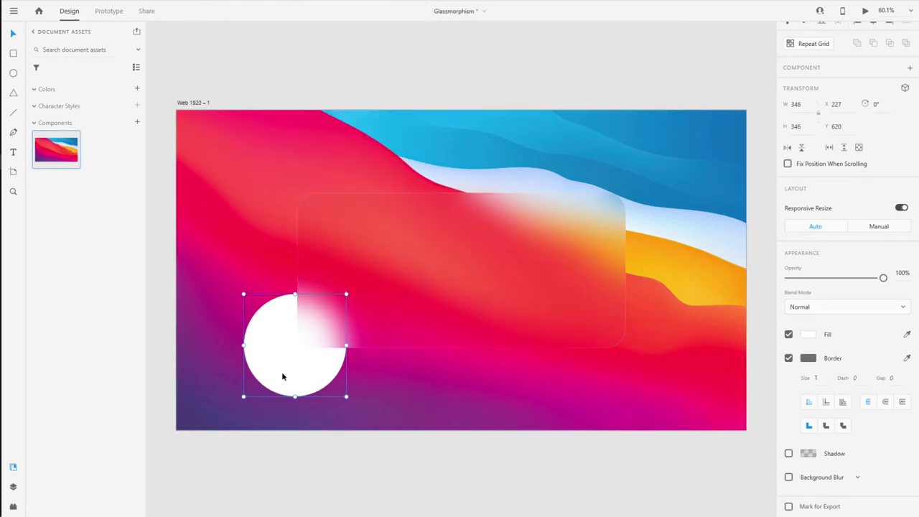
pyautogui.moveTo(281, 378); pyautogui.dragTo(296, 365)
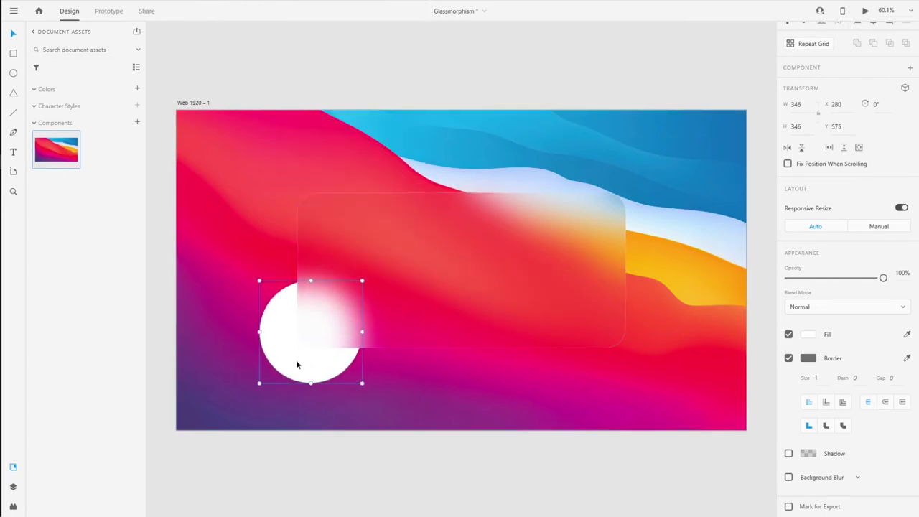
# Step: Fill the circle with the wallpaper's blue using the eyedropper and settle it behind the corner
pyautogui.click(809, 334)
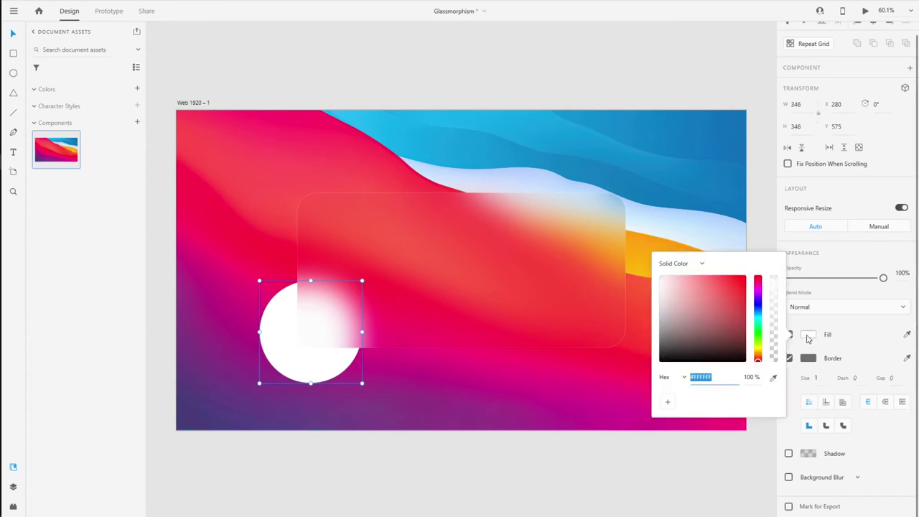
pyautogui.click(772, 379)
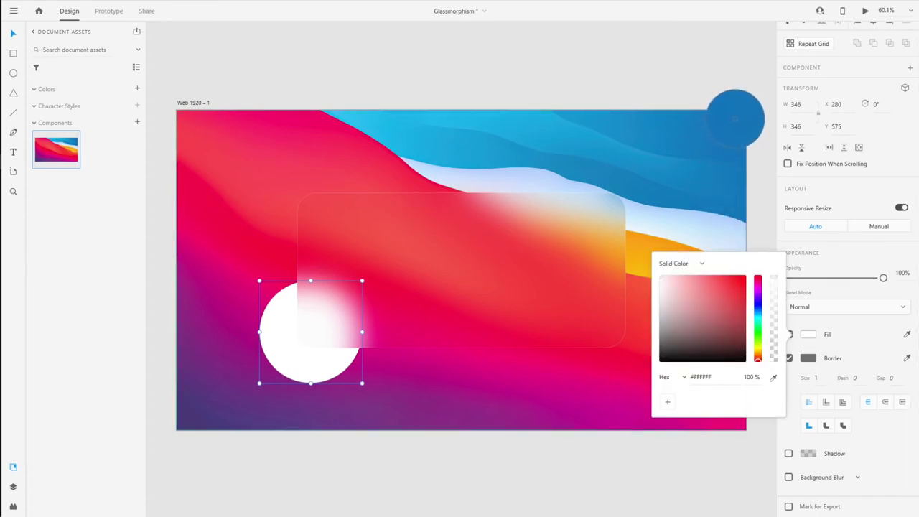
pyautogui.click(739, 119)
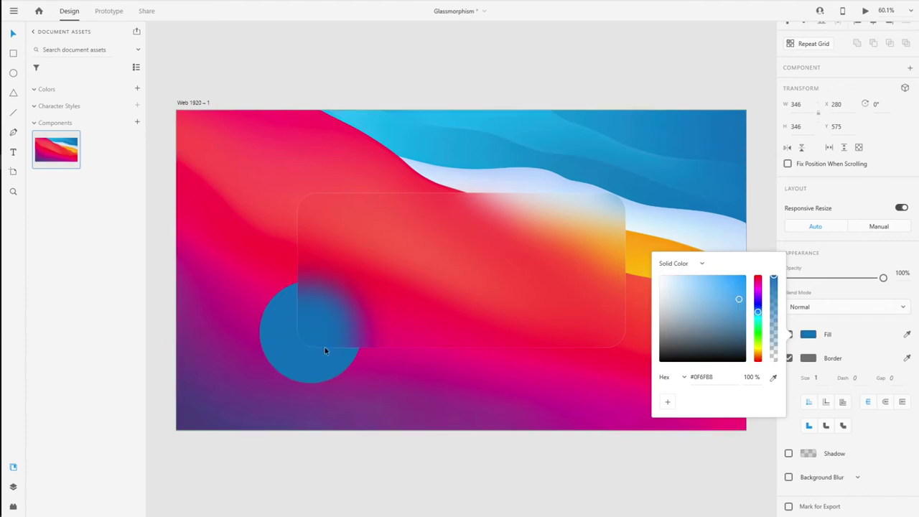
pyautogui.click(546, 508)
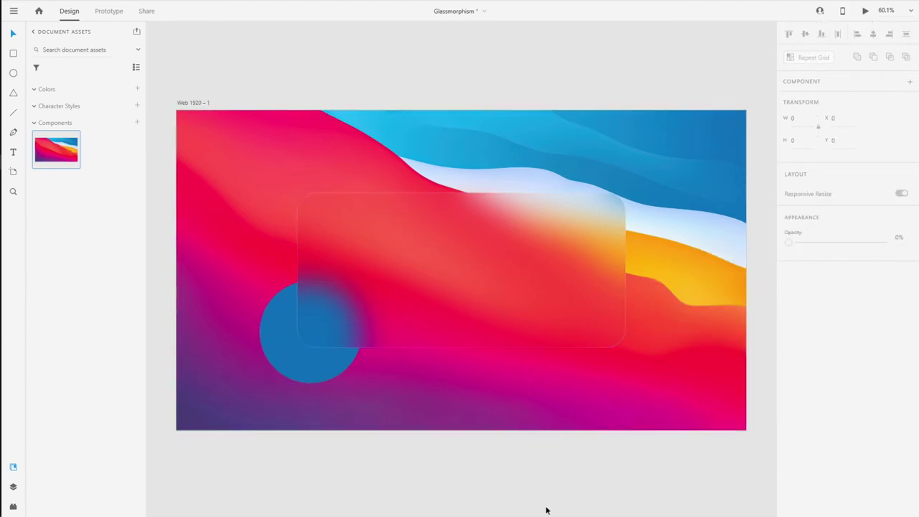
pyautogui.moveTo(292, 352)
pyautogui.mouseDown()
pyautogui.moveTo(273, 322)
pyautogui.moveTo(292, 352)
pyautogui.mouseUp()
# Step: Check and adjust the glass card's blur settings, then deselect it
pyautogui.click(431, 330)
pyautogui.scroll(-2, 825, 454)
pyautogui.scroll(-1, 825, 454)
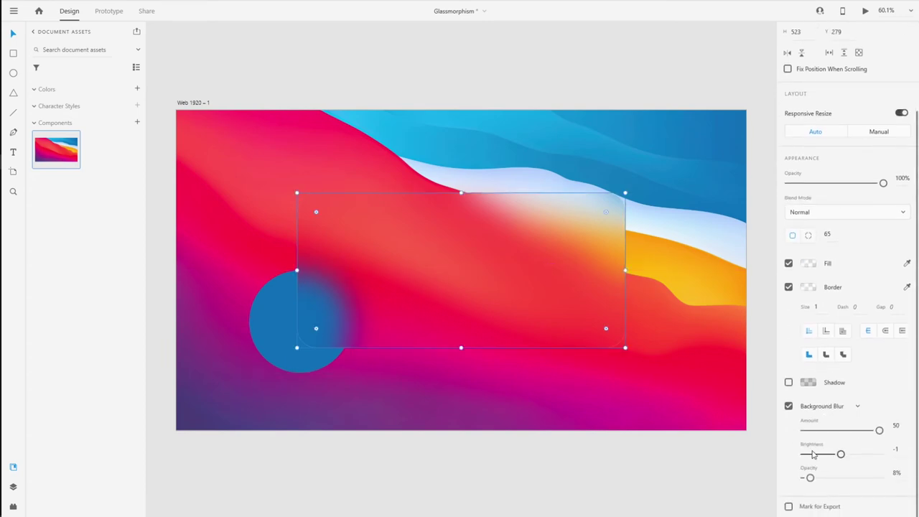
pyautogui.moveTo(880, 430); pyautogui.dragTo(899, 447)
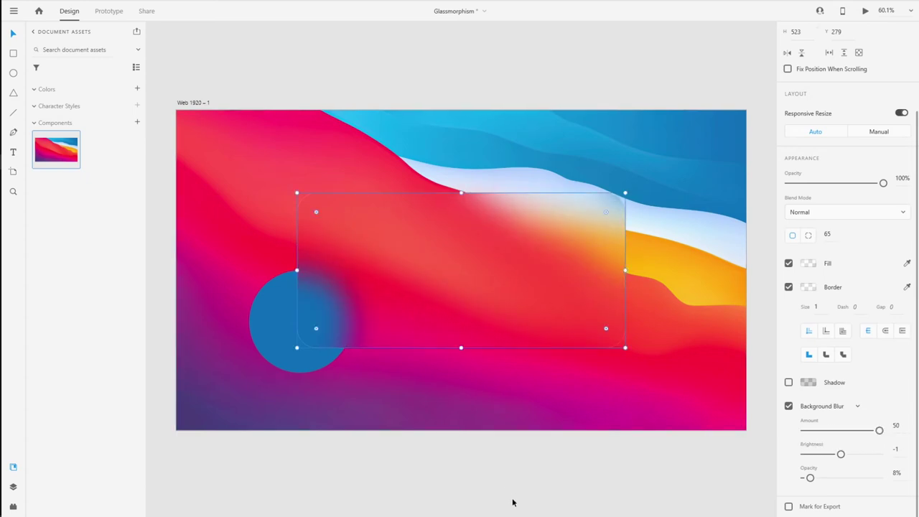
pyautogui.click(421, 455)
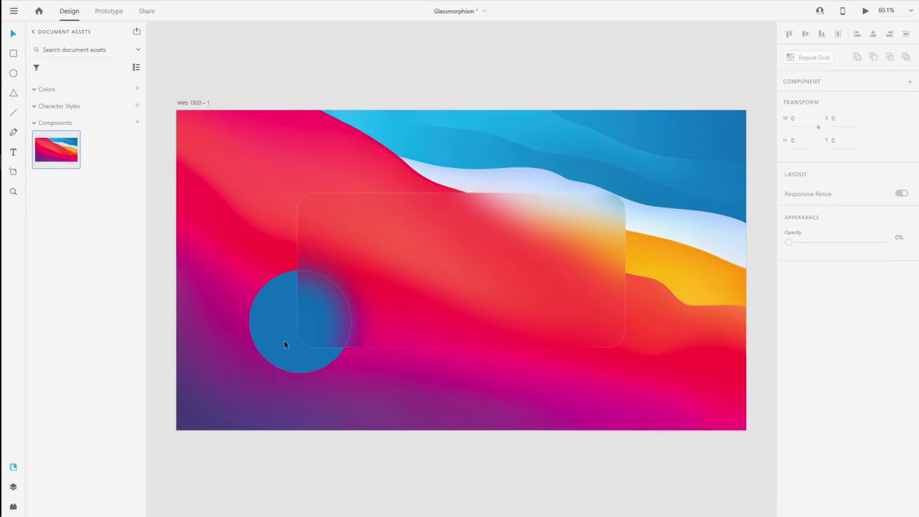
# Step: Copy the blue circle behind the card's top-right and fill it with the wallpaper's dark purple #453D78
pyautogui.moveTo(282, 336); pyautogui.dragTo(588, 237)
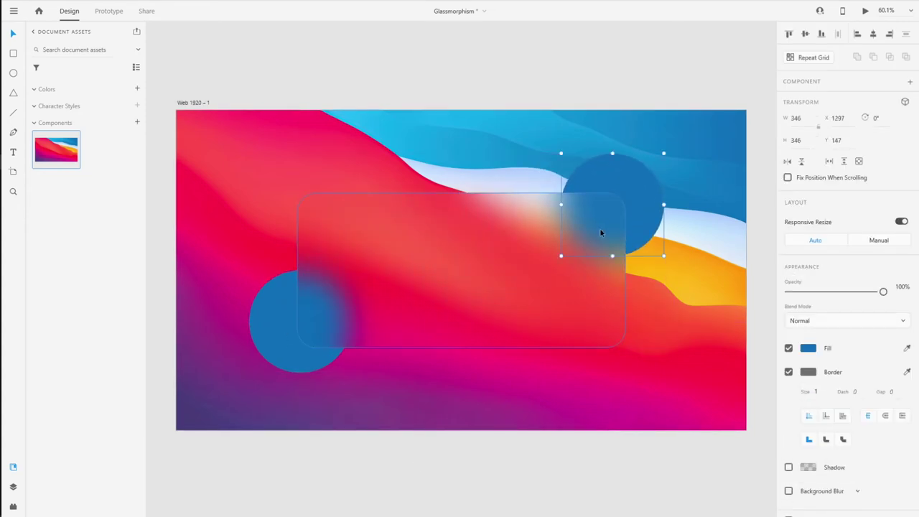
pyautogui.click(806, 350)
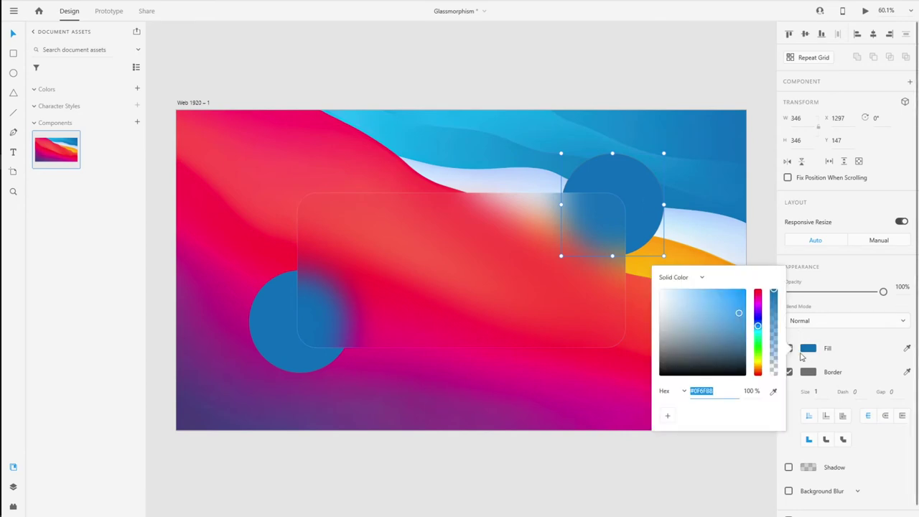
pyautogui.click(774, 391)
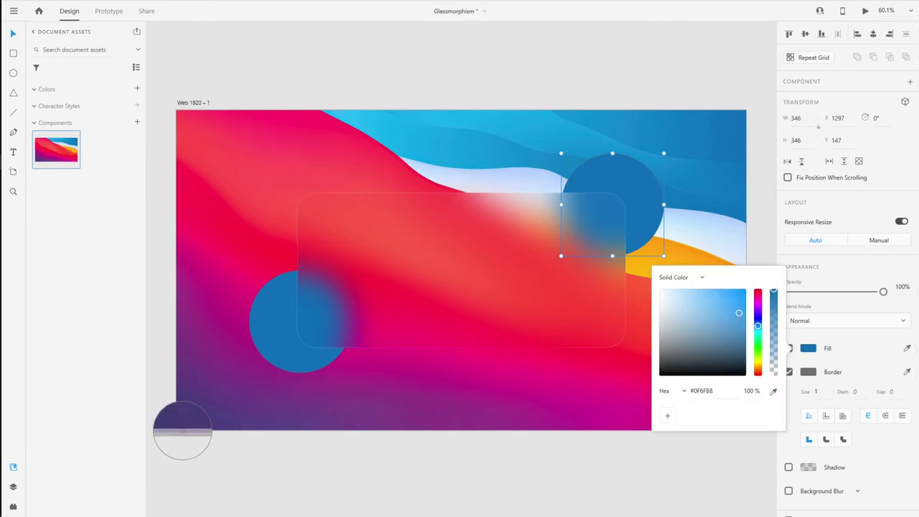
pyautogui.click(177, 431)
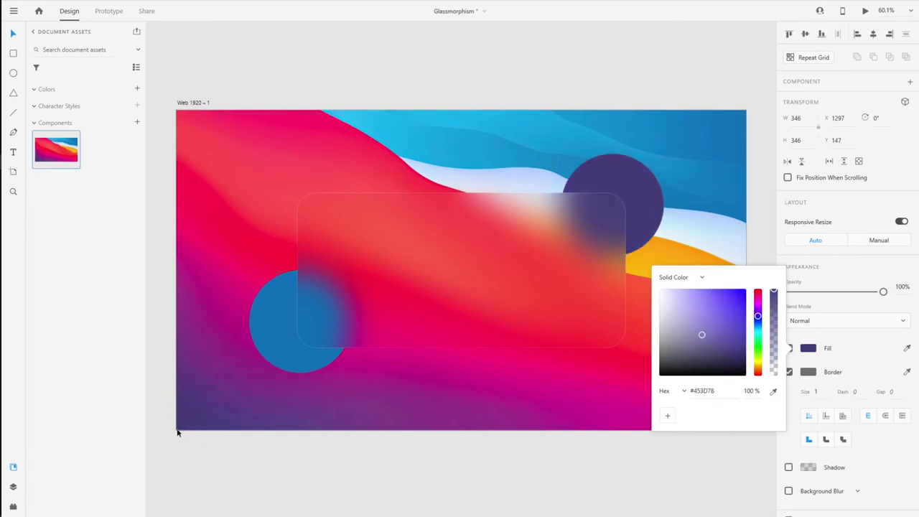
pyautogui.click(625, 455)
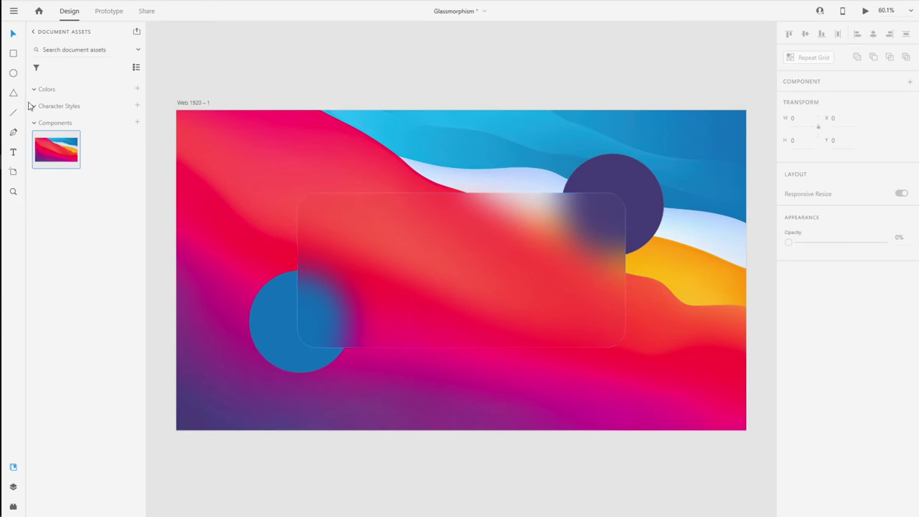
# Step: Reselect the frosted glass card
pyautogui.click(12, 55)
pyautogui.press('v')
pyautogui.click(422, 265)
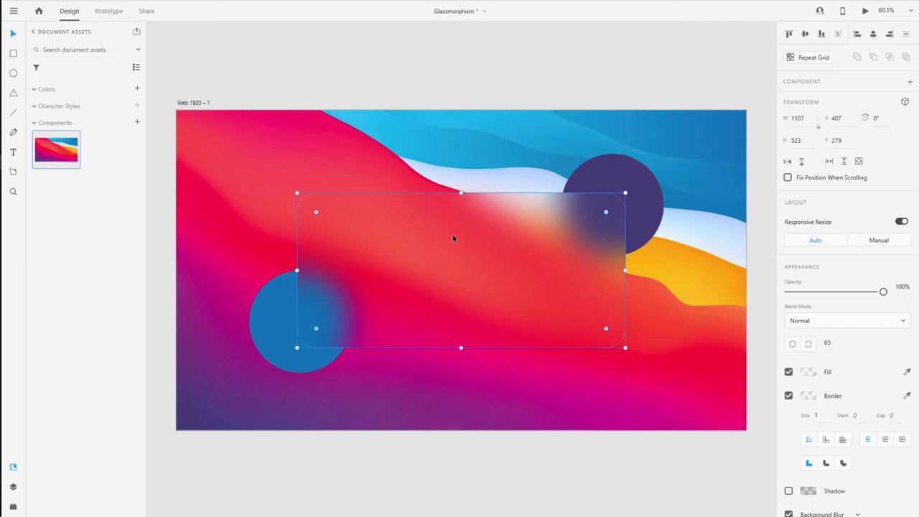
# Step: Draw a 544 × 130 pill with 65 corner radius inside the card and fill it bright green #09FF00
pyautogui.press('r')
pyautogui.moveTo(393, 252); pyautogui.dragTo(461, 274)
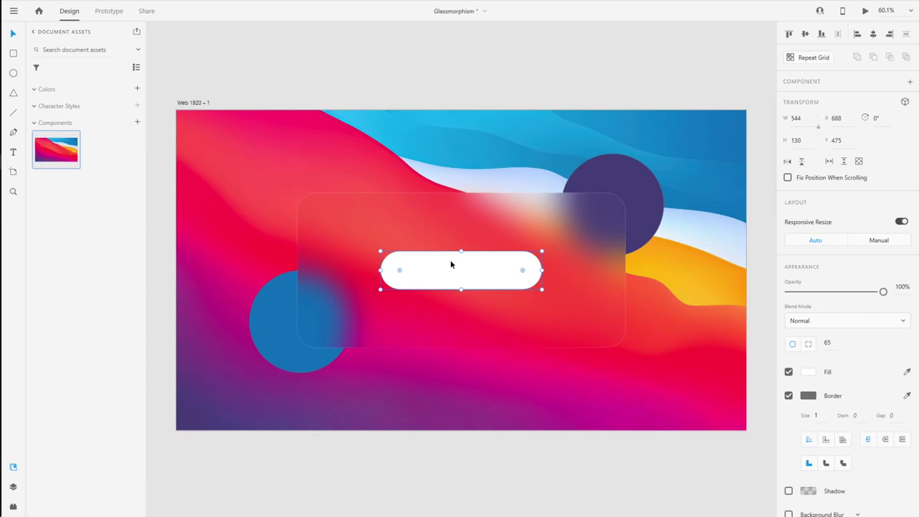
pyautogui.click(812, 397)
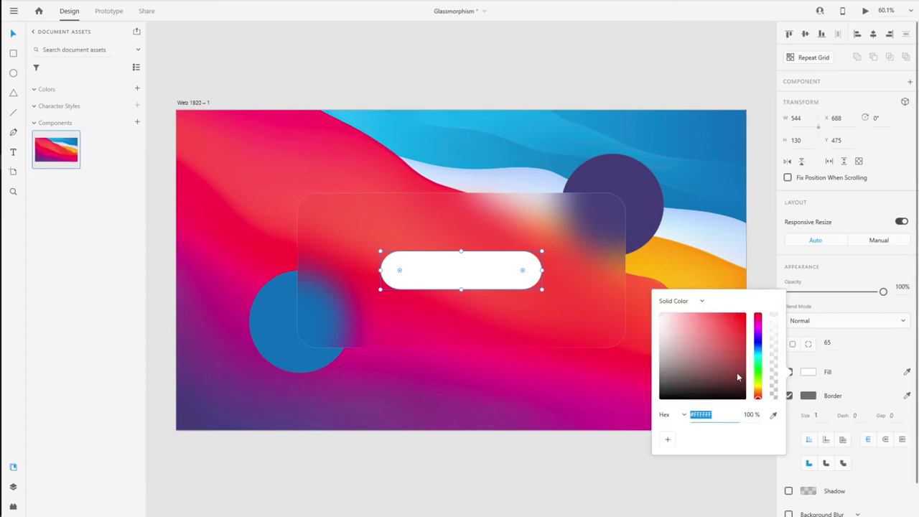
pyautogui.click(760, 372)
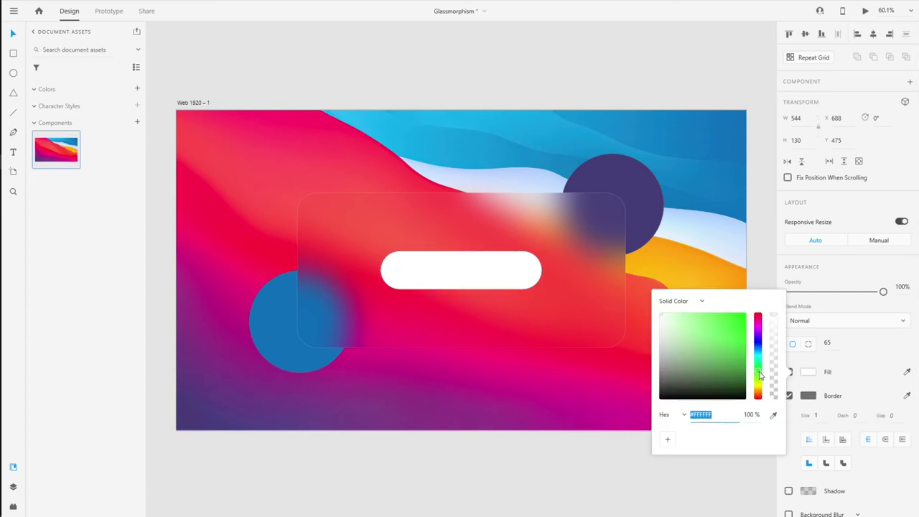
pyautogui.moveTo(732, 343); pyautogui.dragTo(744, 314)
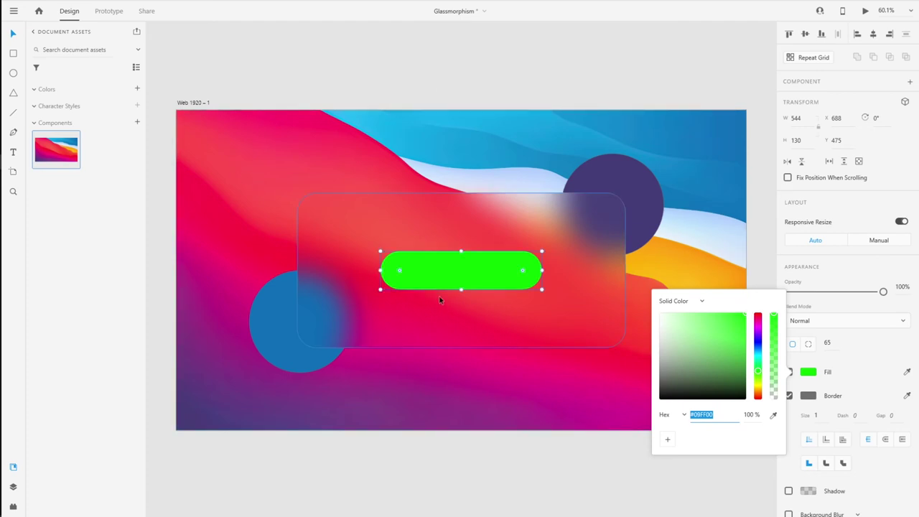
pyautogui.click(549, 468)
pyautogui.click(435, 275)
pyautogui.press('t')
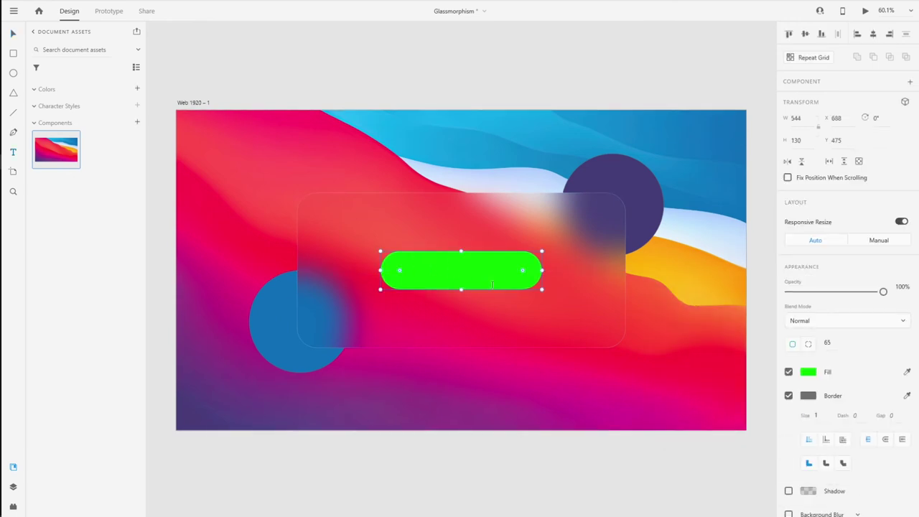
# Step: Add the 'Get Started' label on the button at font size 40
pyautogui.click(395, 329)
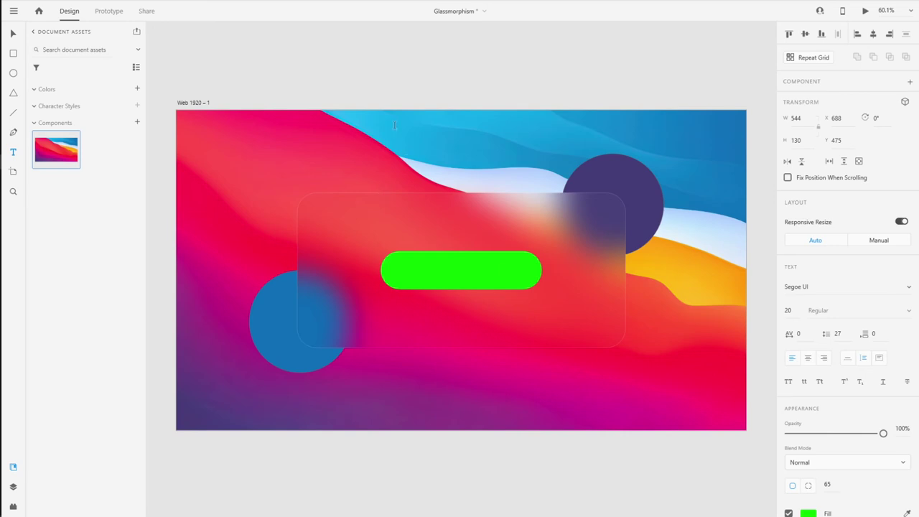
pyautogui.hotkey('ctrl', 'v')
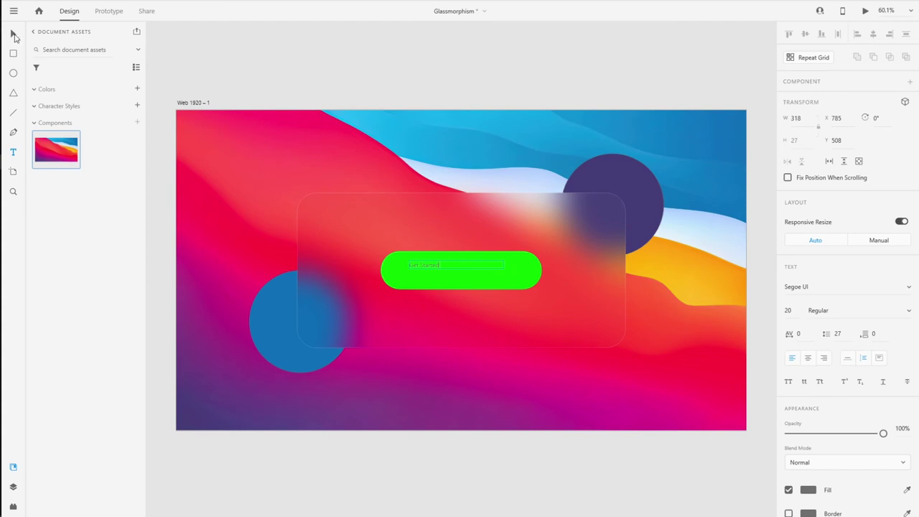
pyautogui.click(13, 35)
pyautogui.moveTo(457, 270); pyautogui.dragTo(457, 279)
pyautogui.click(791, 311)
pyautogui.write('40')
pyautogui.press('Tab')
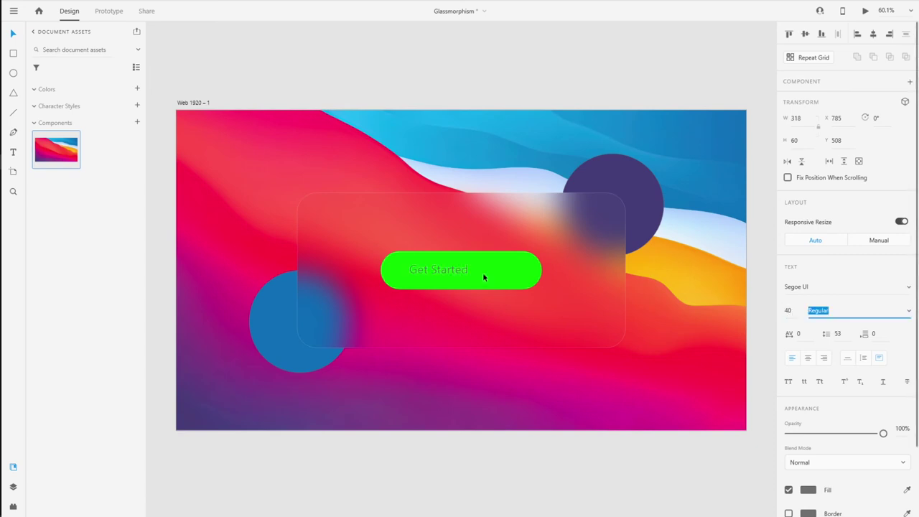
# Step: Set the label to Roboto Medium, centre-aligned, at size 50
pyautogui.click(910, 314)
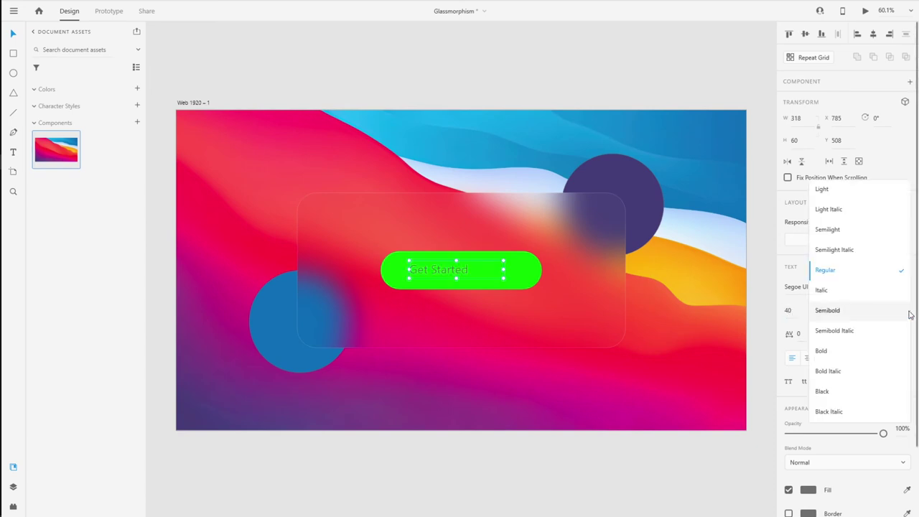
pyautogui.click(794, 283)
pyautogui.click(866, 288)
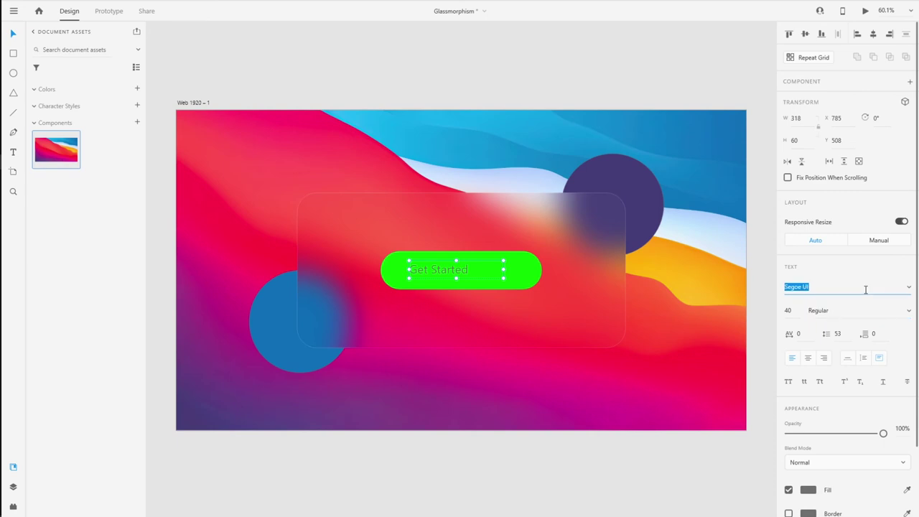
pyautogui.write('Roboto')
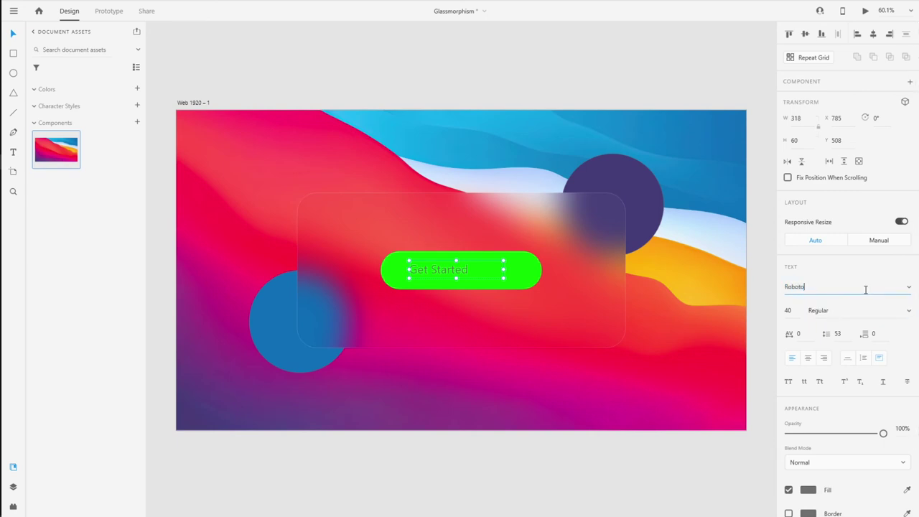
pyautogui.press('Return')
pyautogui.click(910, 312)
pyautogui.click(907, 310)
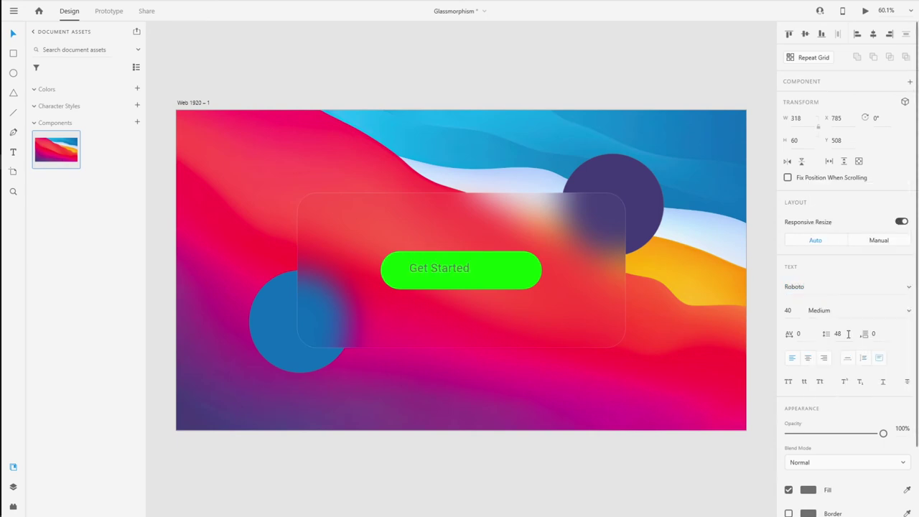
pyautogui.moveTo(444, 269)
pyautogui.mouseDown()
pyautogui.moveTo(464, 269)
pyautogui.moveTo(456, 272)
pyautogui.mouseUp()
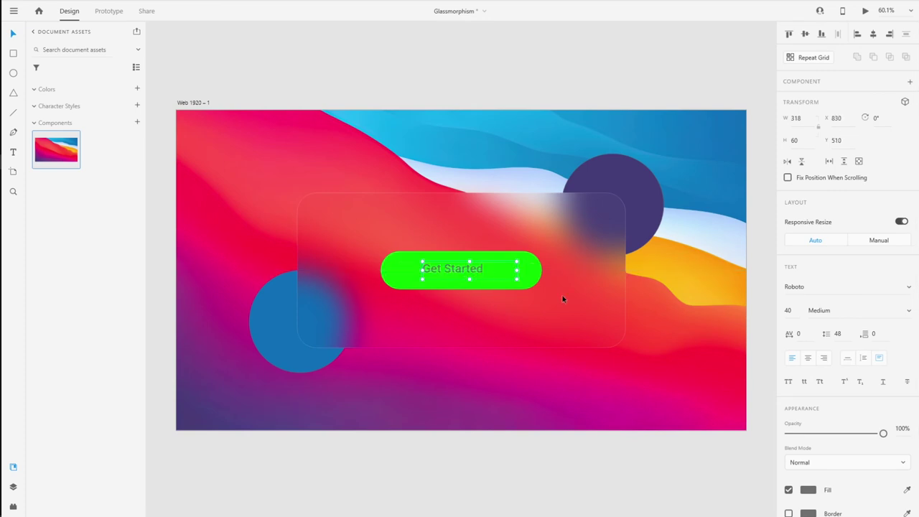
pyautogui.click(808, 358)
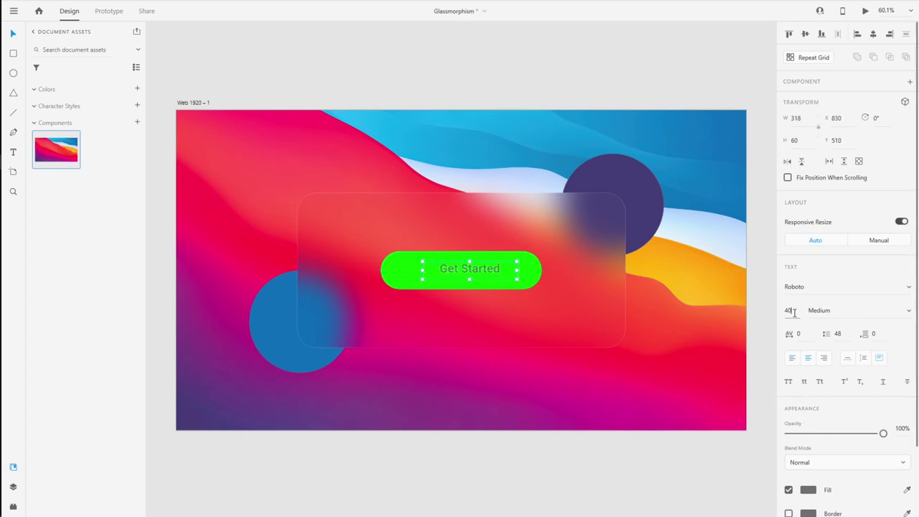
pyautogui.write('50')
pyautogui.press('Return')
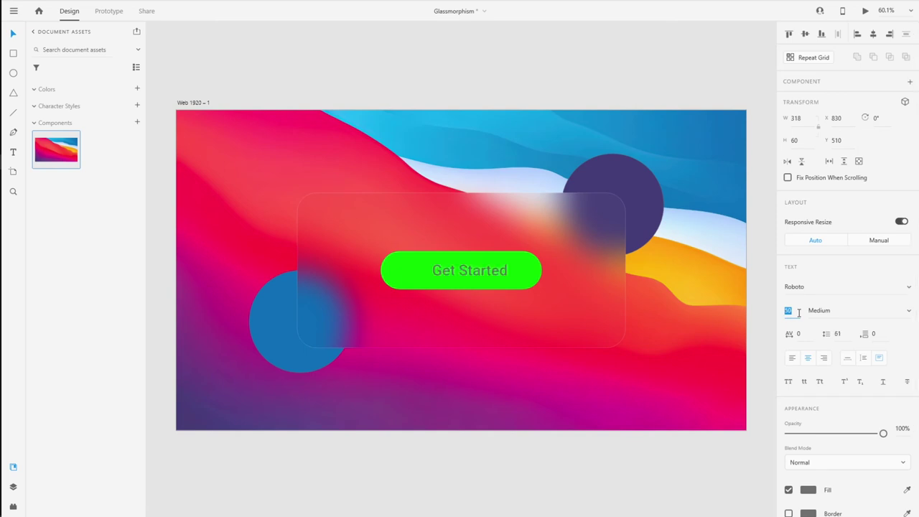
# Step: Colour the label white #FFFFFF and centre it horizontally on the button
pyautogui.click(809, 490)
pyautogui.moveTo(678, 388); pyautogui.dragTo(605, 342)
pyautogui.click(507, 492)
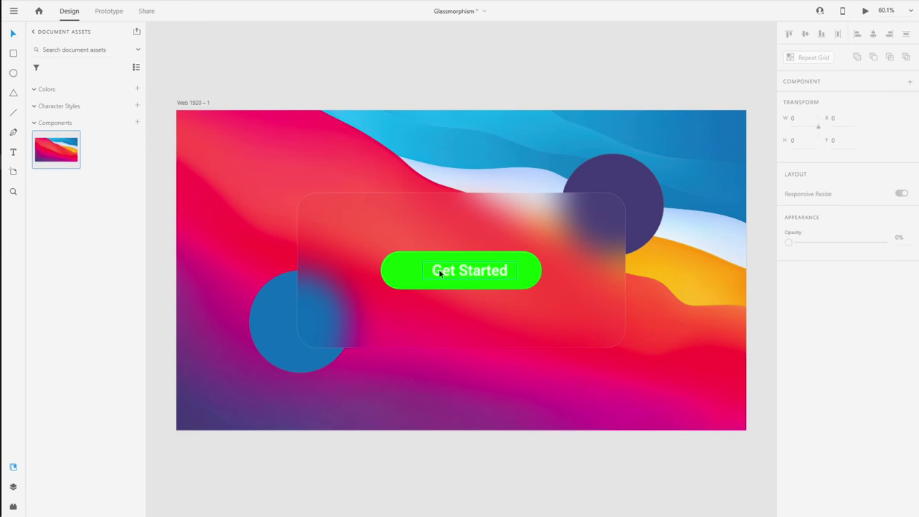
pyautogui.moveTo(456, 276); pyautogui.dragTo(444, 273)
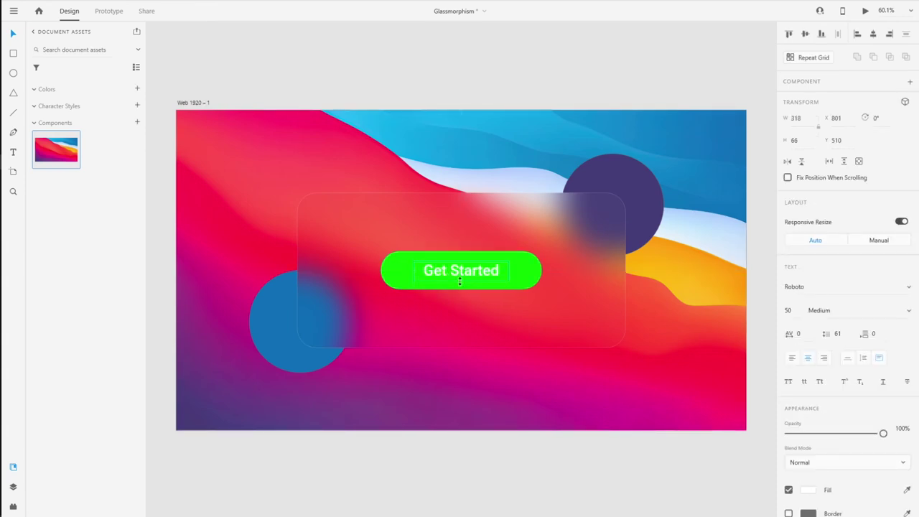
# Step: Align the label middle with the green pill, group them as Group 1, and show Layers
pyautogui.keyDown('shift'); pyautogui.click(532, 268); pyautogui.keyUp('shift')
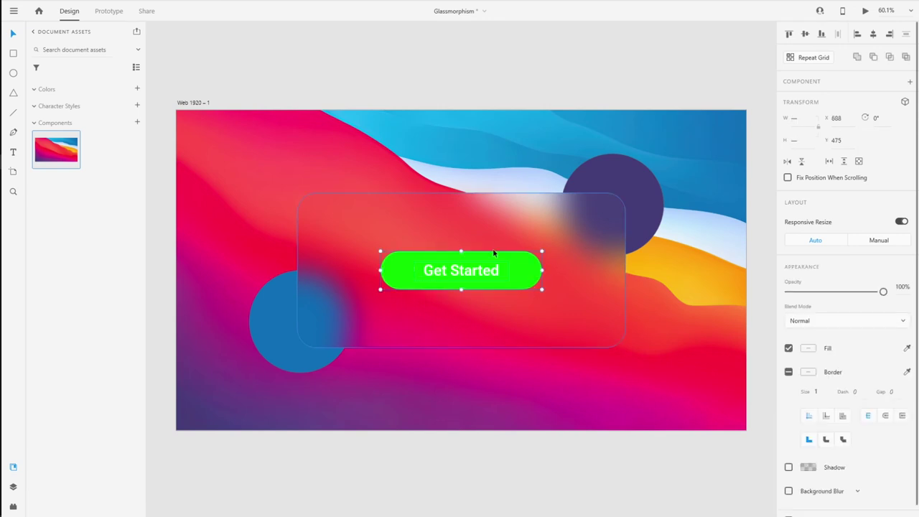
pyautogui.click(805, 35)
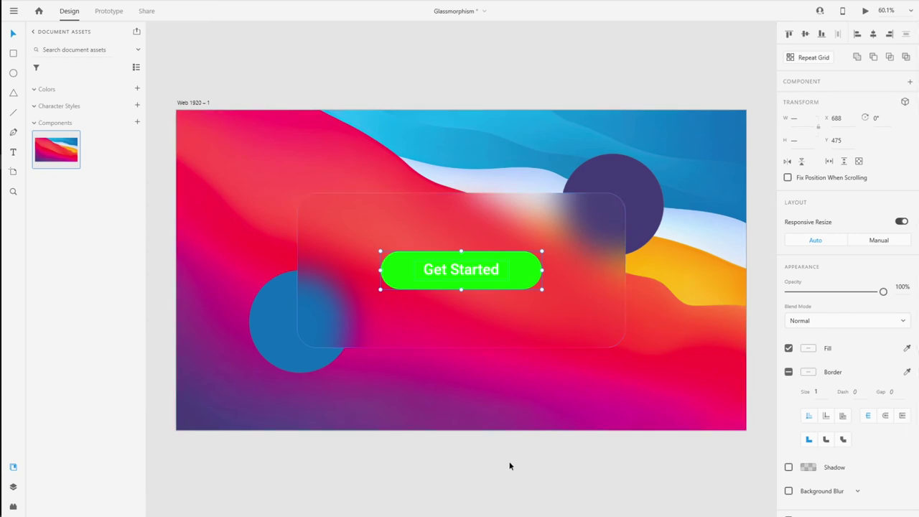
pyautogui.hotkey('ctrl', 'g')
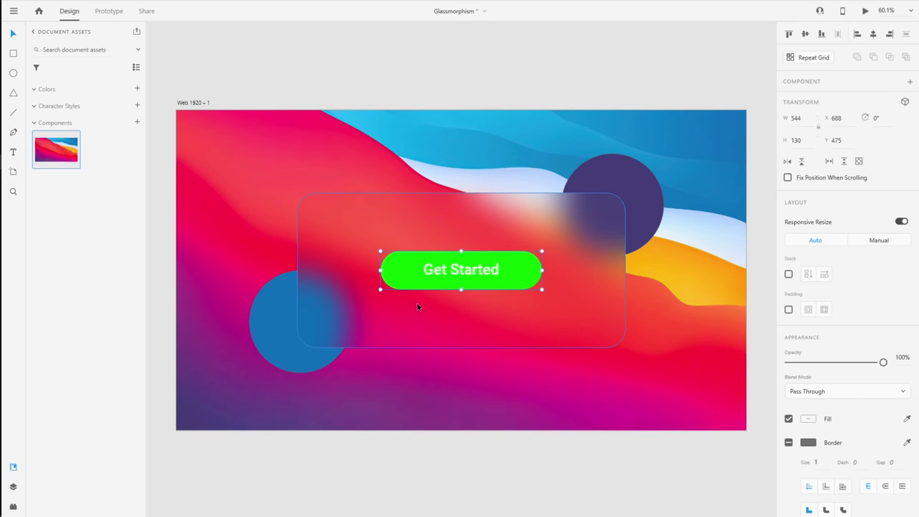
pyautogui.click(509, 474)
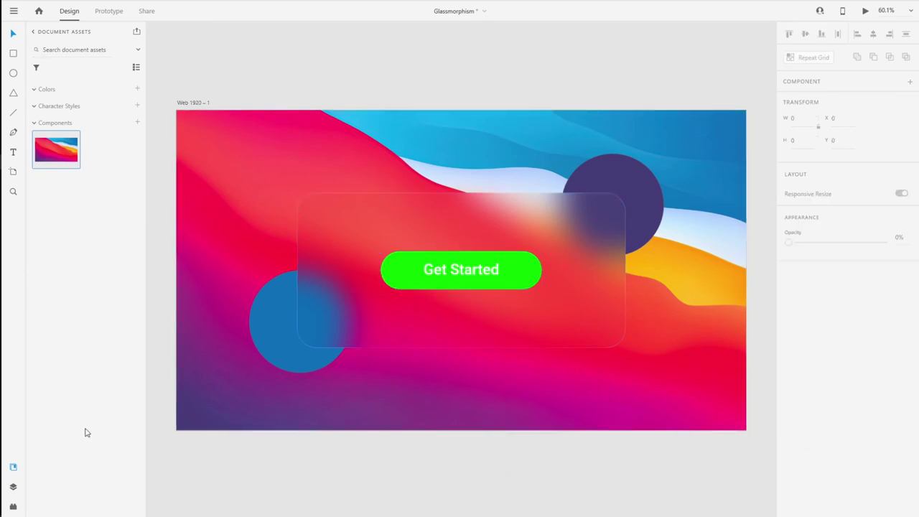
pyautogui.click(13, 490)
# Step: Select the Get Started button's green rectangle and enable a default drop shadow (X 0, Y 3, blur 6)
pyautogui.click(33, 68)
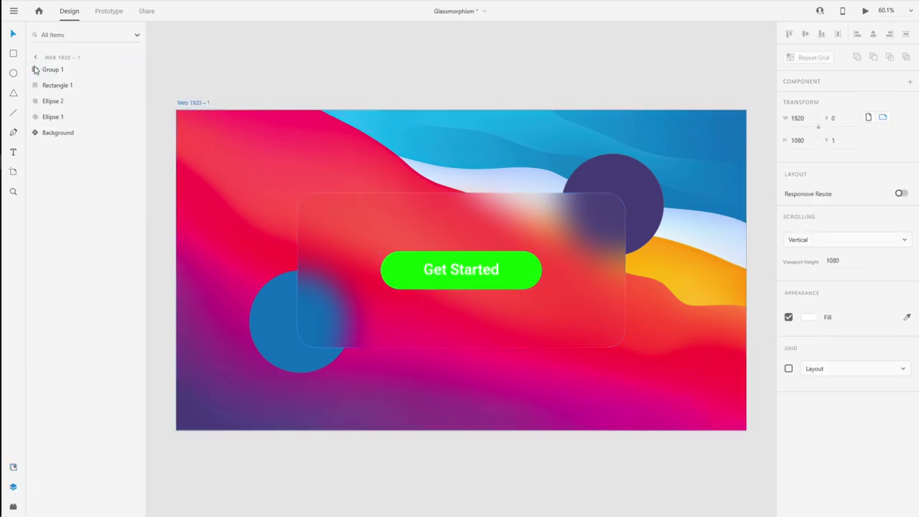
pyautogui.click(34, 70)
pyautogui.click(51, 105)
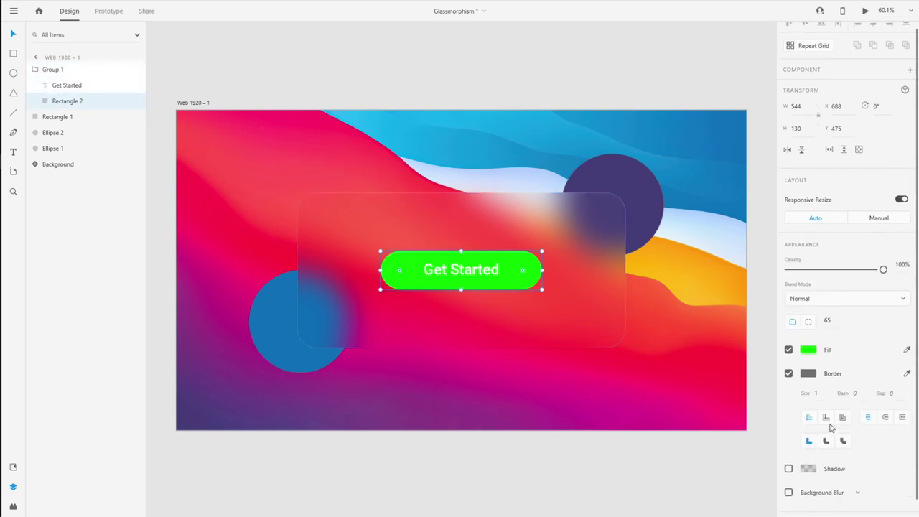
pyautogui.scroll(-1, 833, 431)
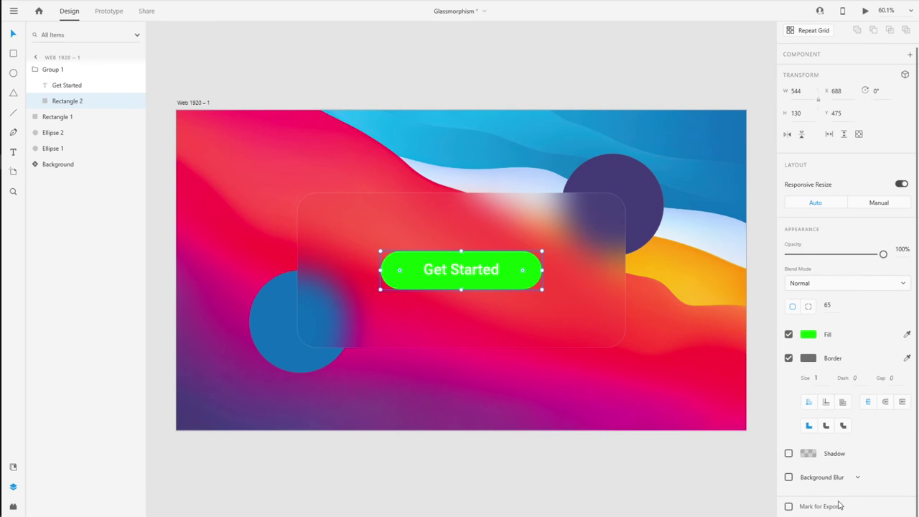
pyautogui.click(789, 454)
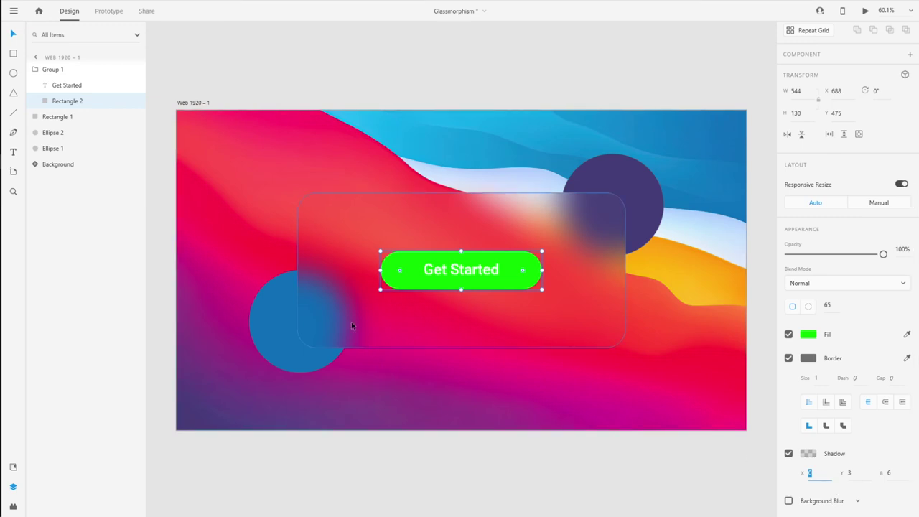
# Step: Check the frosted glass card's faint white gradient fill, then reselect the green button shape
pyautogui.click(340, 250)
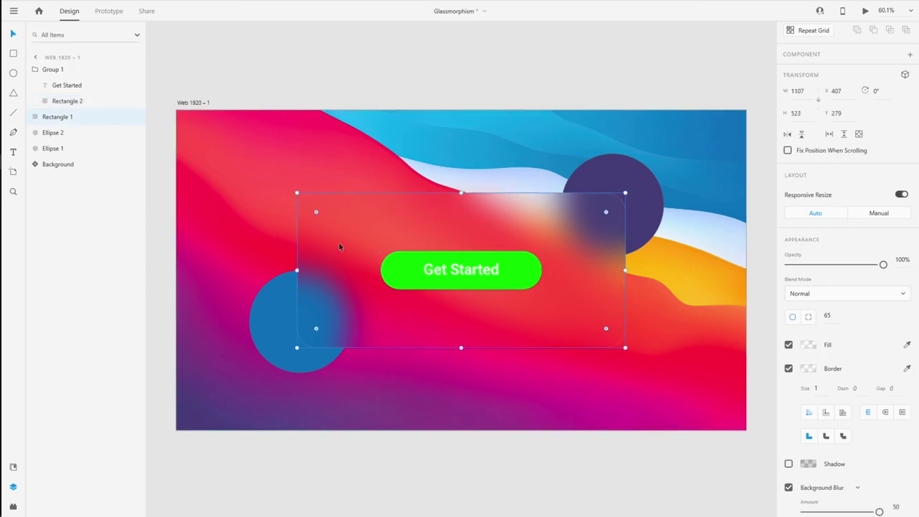
pyautogui.click(808, 344)
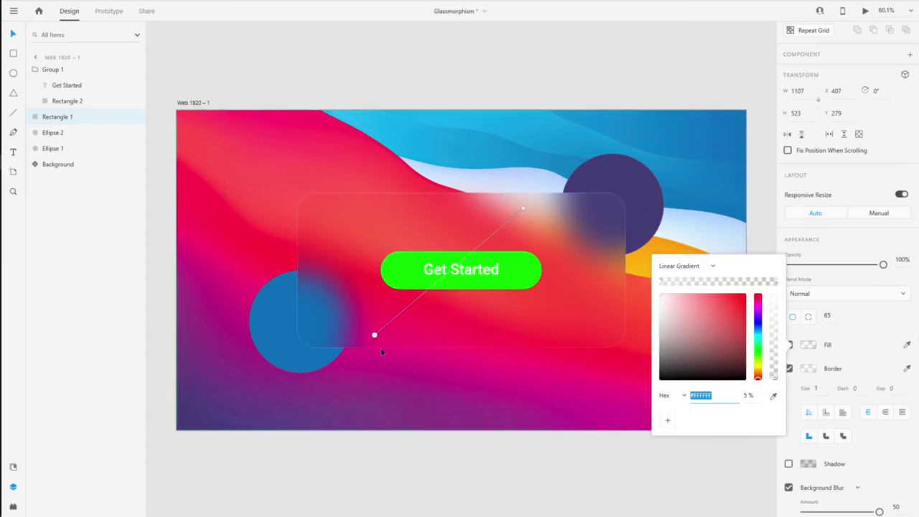
pyautogui.click(407, 282)
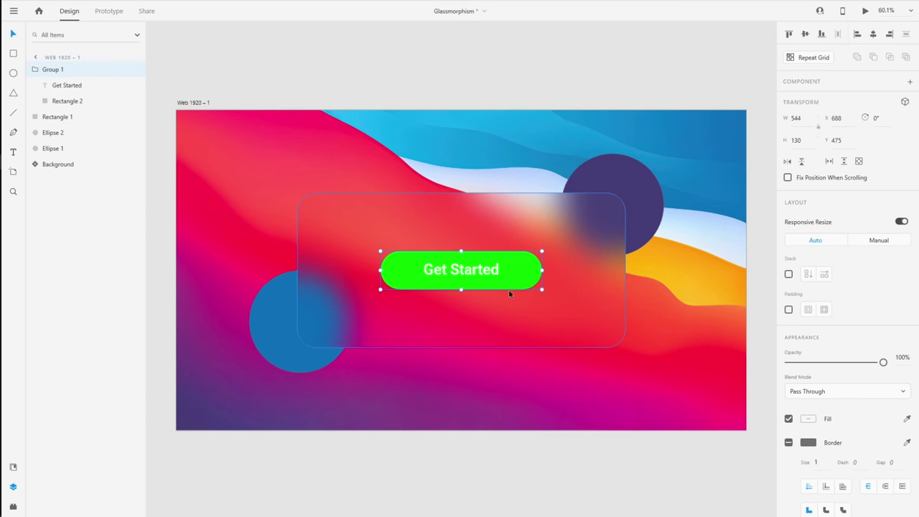
pyautogui.click(72, 101)
# Step: Set the button shadow's offset to X -2 and Y -5
pyautogui.scroll(-1, 811, 478)
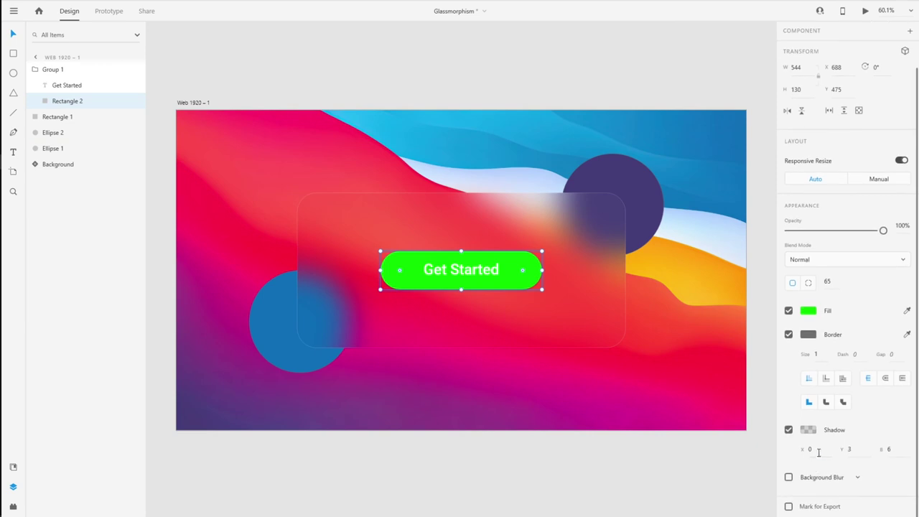
pyautogui.click(819, 452)
pyautogui.write('-2')
pyautogui.press('Tab')
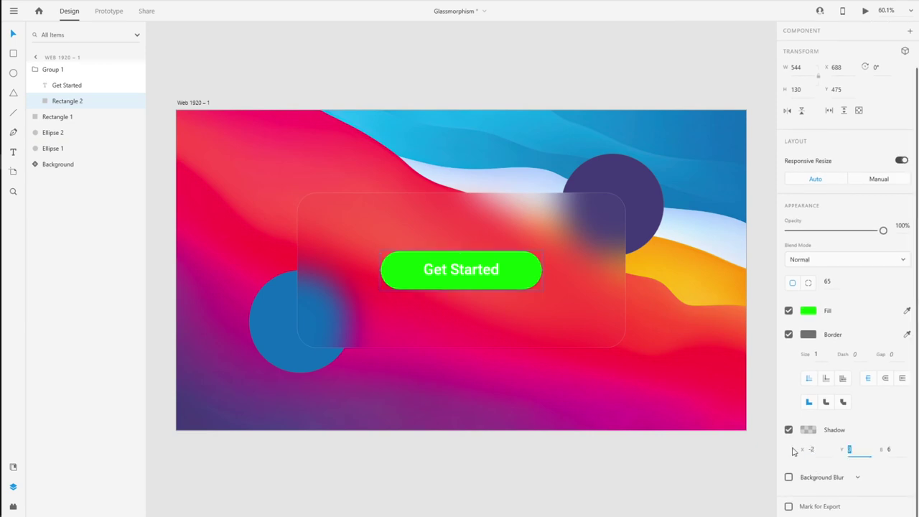
pyautogui.write('-5')
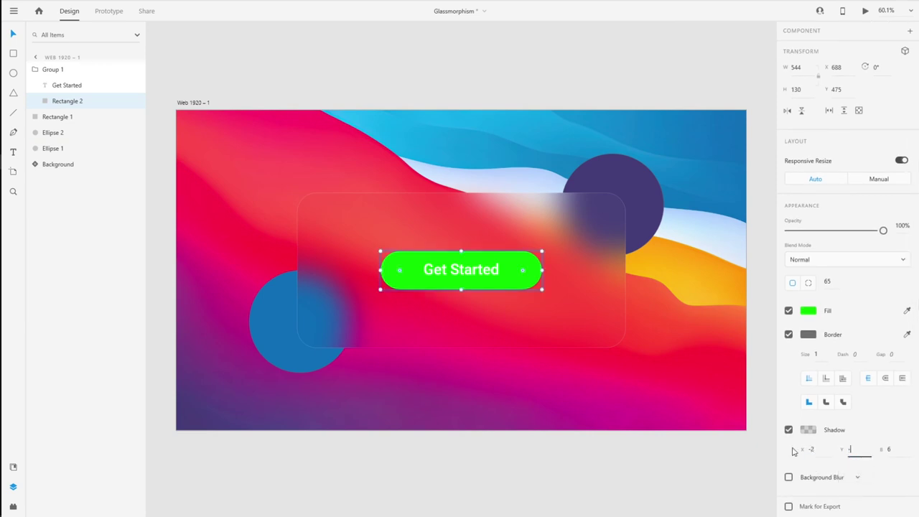
pyautogui.press('Tab')
# Step: Eyedrop the button's green as the shadow colour and darken it slightly
pyautogui.click(809, 431)
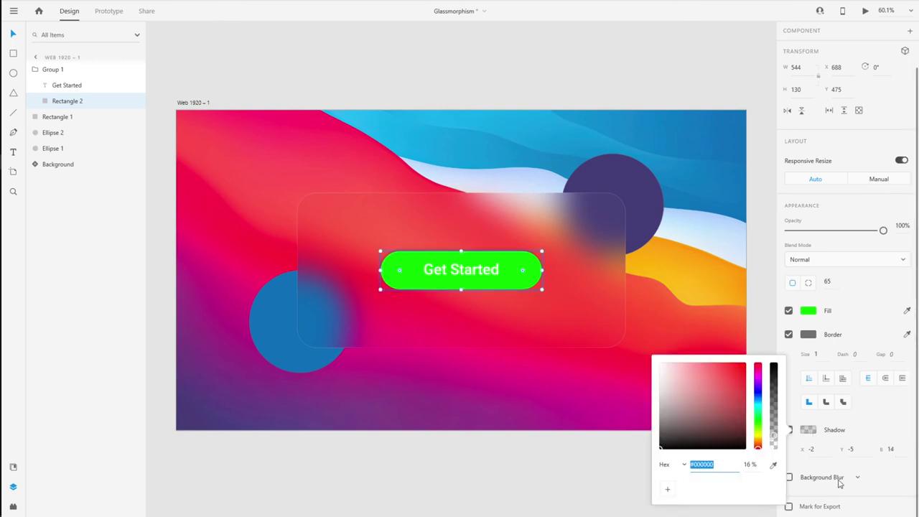
pyautogui.click(774, 465)
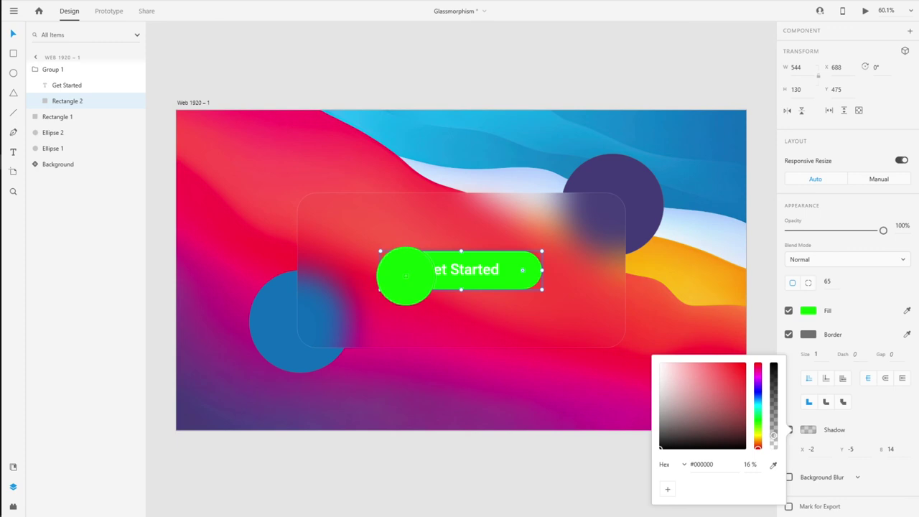
pyautogui.click(408, 276)
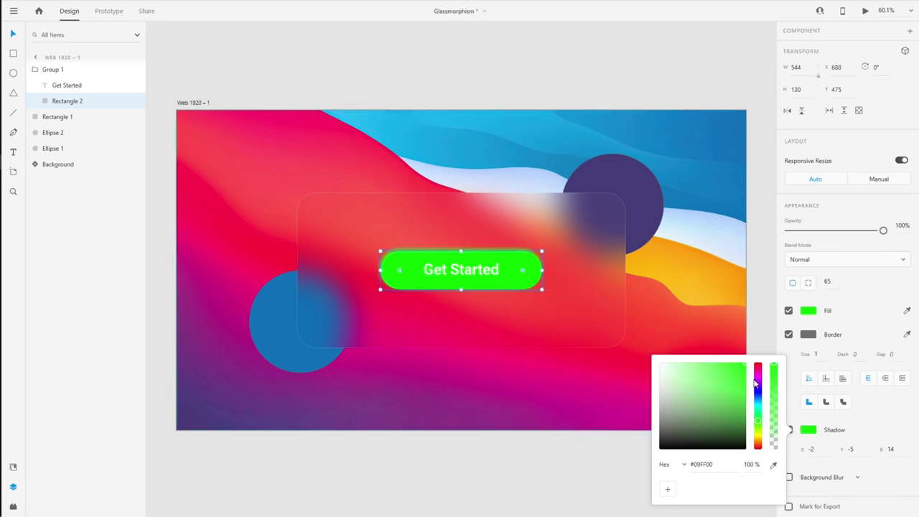
pyautogui.moveTo(743, 380); pyautogui.dragTo(754, 397)
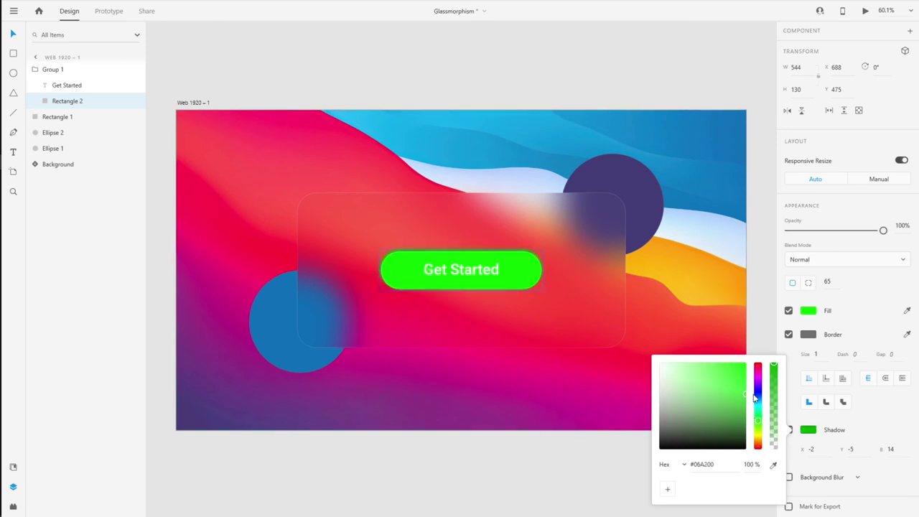
pyautogui.click(484, 488)
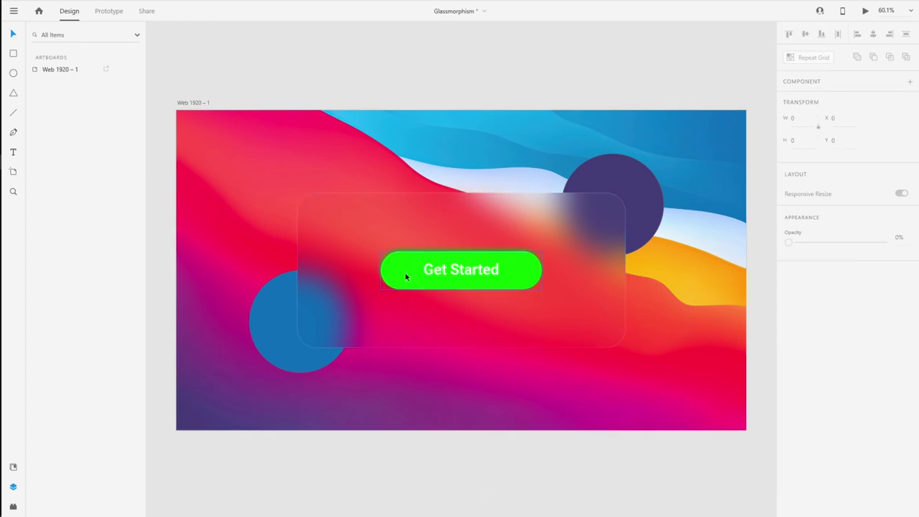
# Step: Correct the green button's shadow offset to X -2, Y 5
pyautogui.click(407, 274)
pyautogui.scroll(-1, 821, 435)
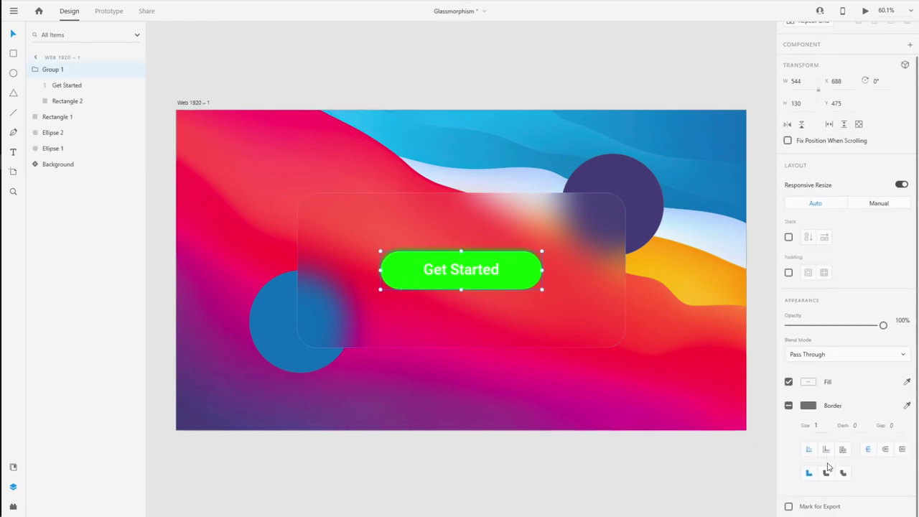
pyautogui.doubleClick(392, 271)
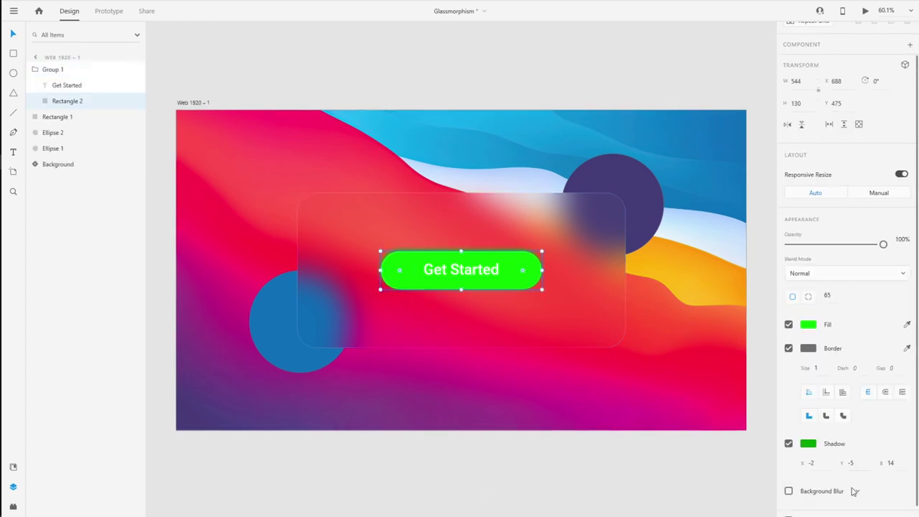
pyautogui.click(817, 463)
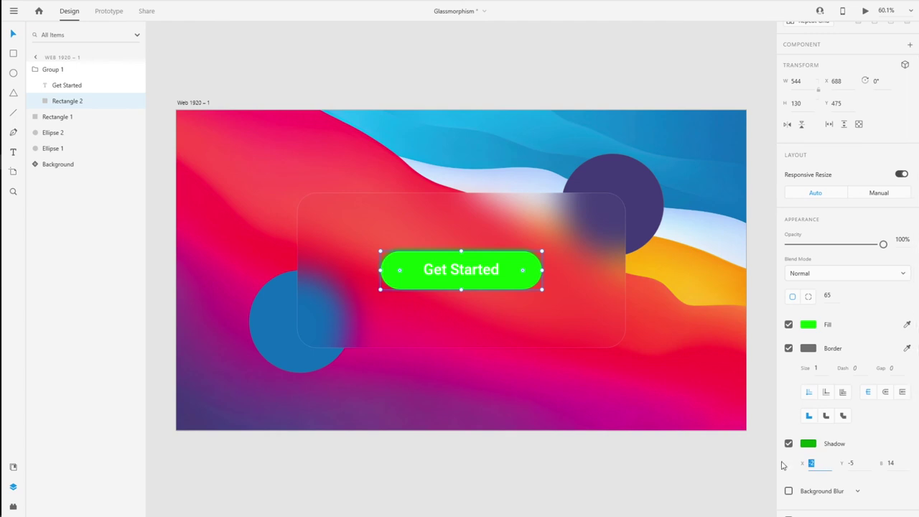
pyautogui.write('2')
pyautogui.press('Tab')
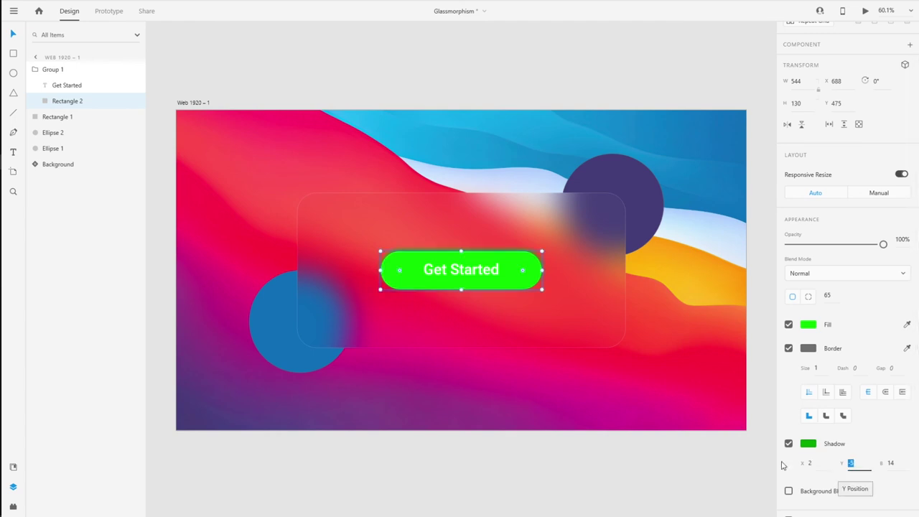
pyautogui.write('5')
pyautogui.press('Tab')
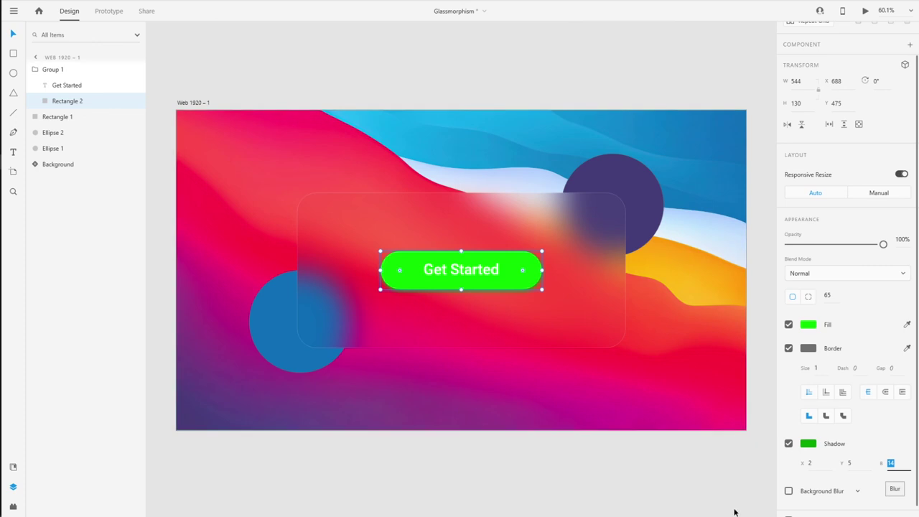
pyautogui.click(790, 468)
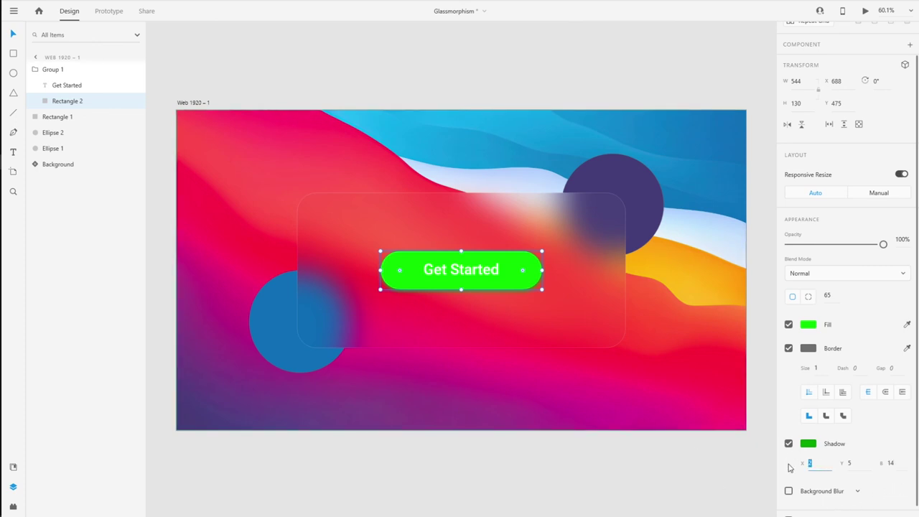
pyautogui.write('-2')
pyautogui.press('Tab')
pyautogui.click(486, 457)
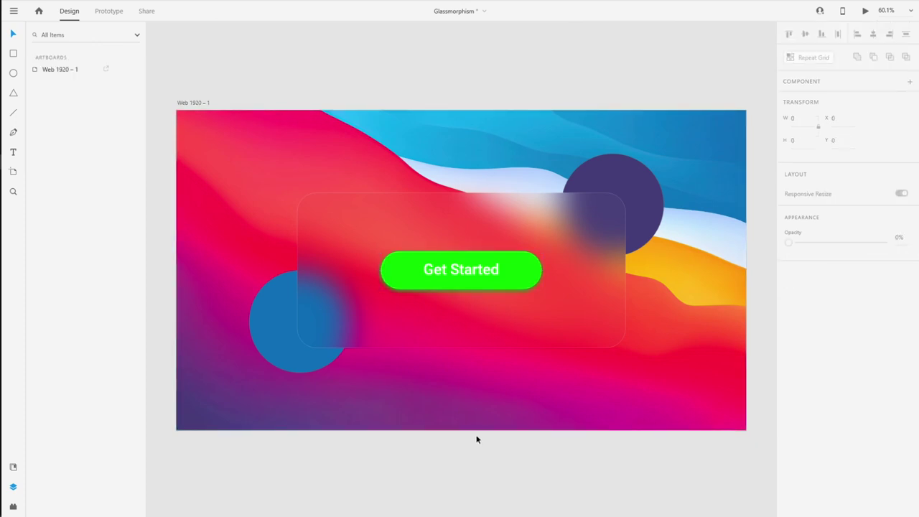
# Step: Brighten the shadow to a vivid green (#0BDE00) at 60% opacity for a soft glow
pyautogui.click(429, 288)
pyautogui.click(425, 290)
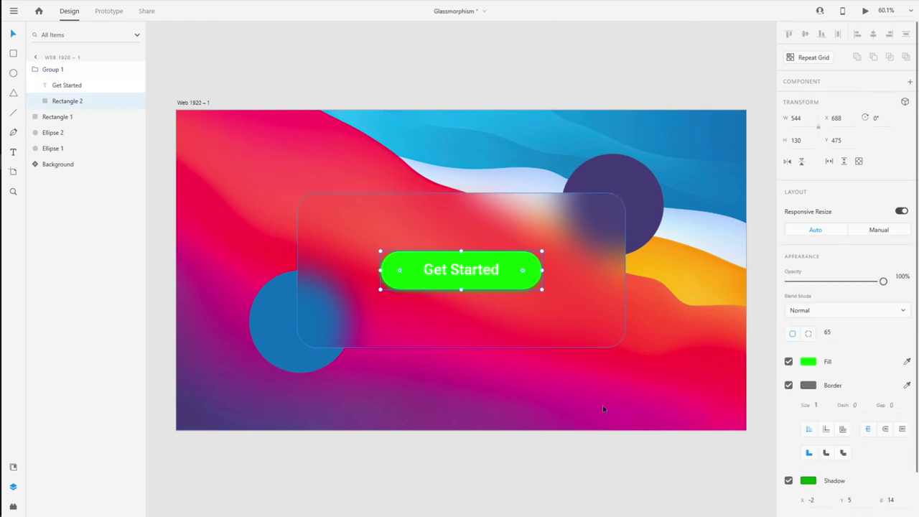
pyautogui.scroll(-2, 797, 475)
pyautogui.click(808, 431)
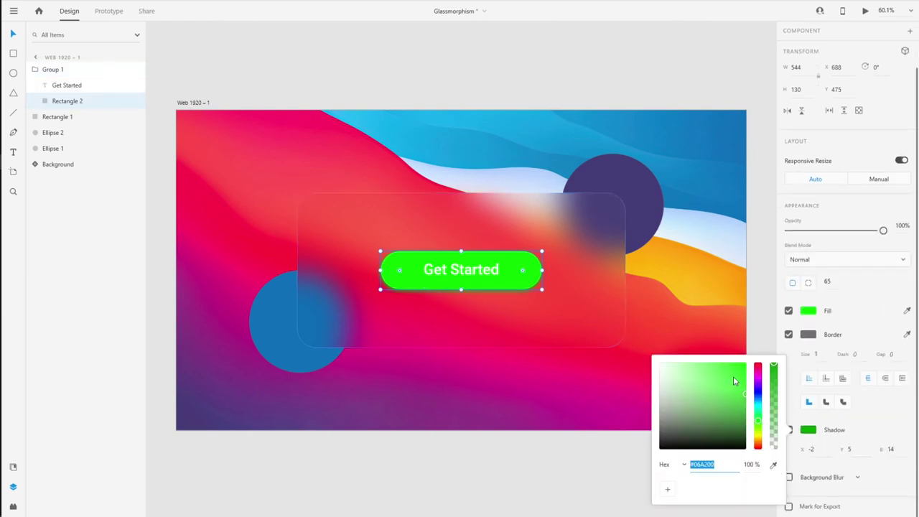
pyautogui.moveTo(733, 376); pyautogui.dragTo(756, 379)
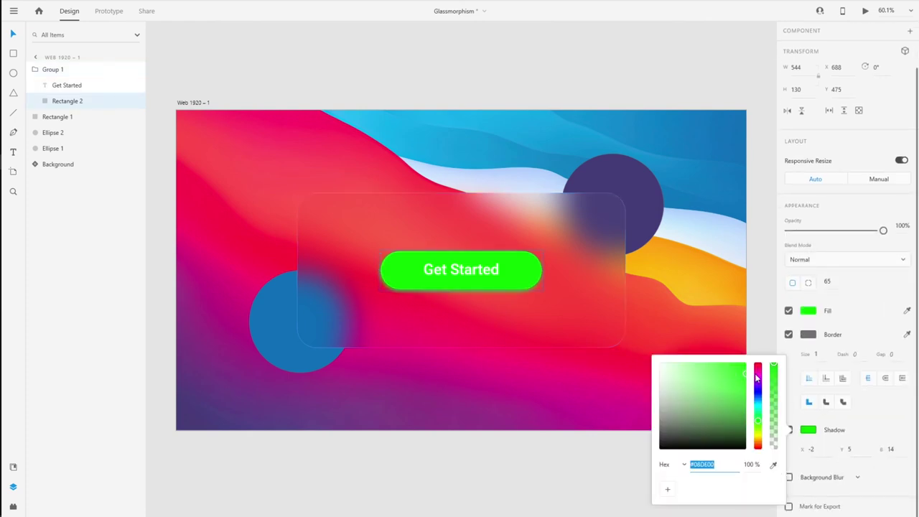
pyautogui.moveTo(755, 379)
pyautogui.mouseDown()
pyautogui.moveTo(775, 377)
pyautogui.moveTo(779, 402)
pyautogui.mouseUp()
pyautogui.click(520, 500)
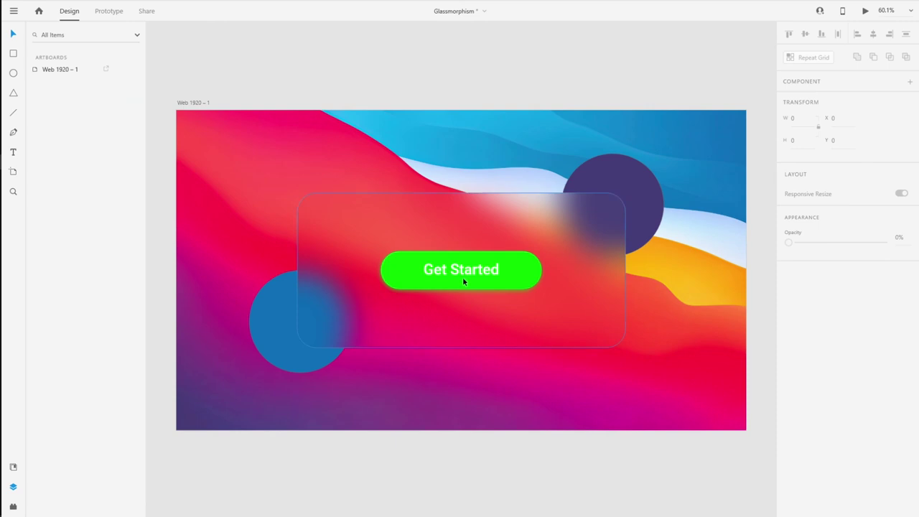
pyautogui.click(865, 11)
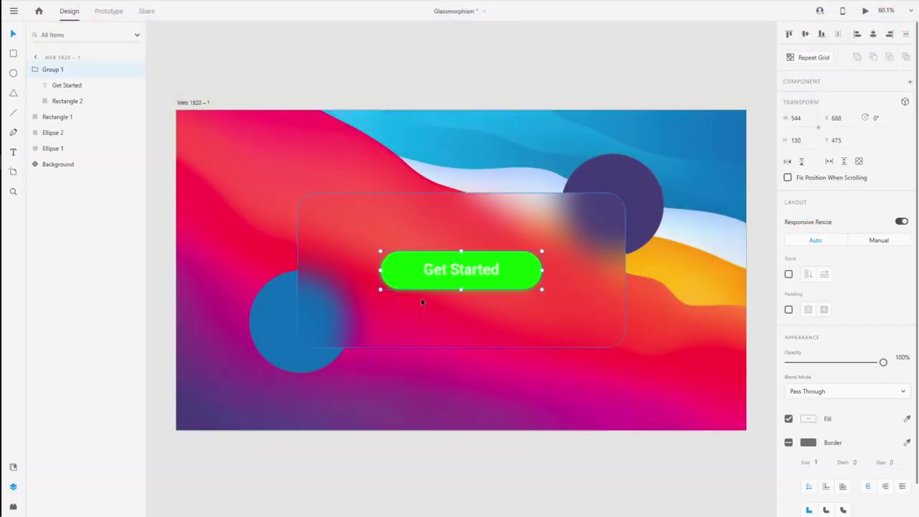
pyautogui.click(576, 282)
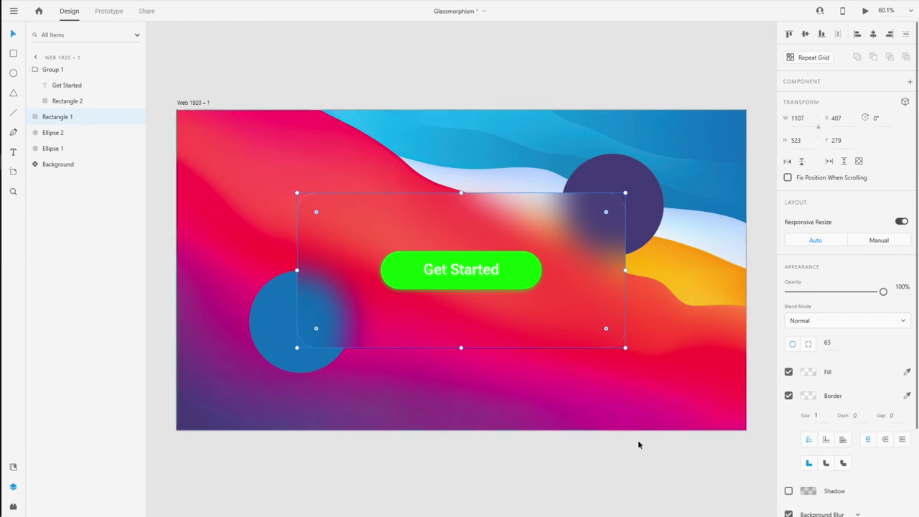
pyautogui.click(610, 460)
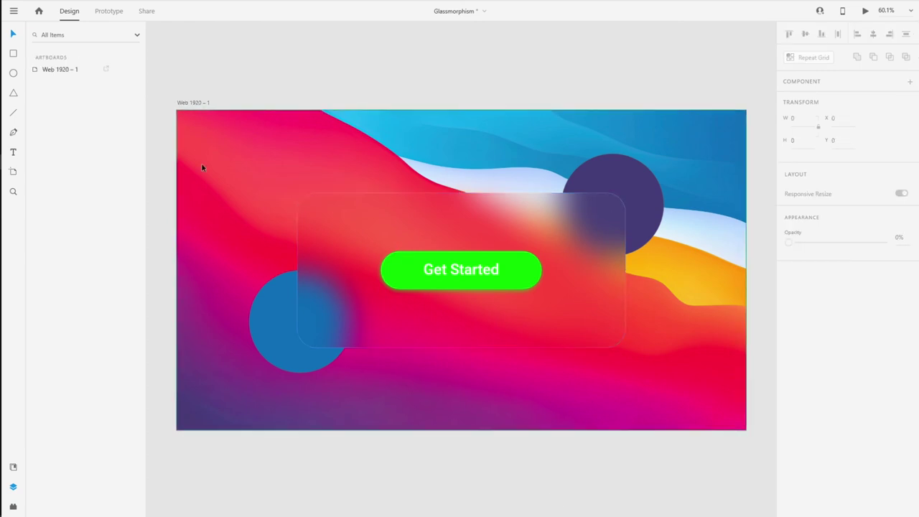